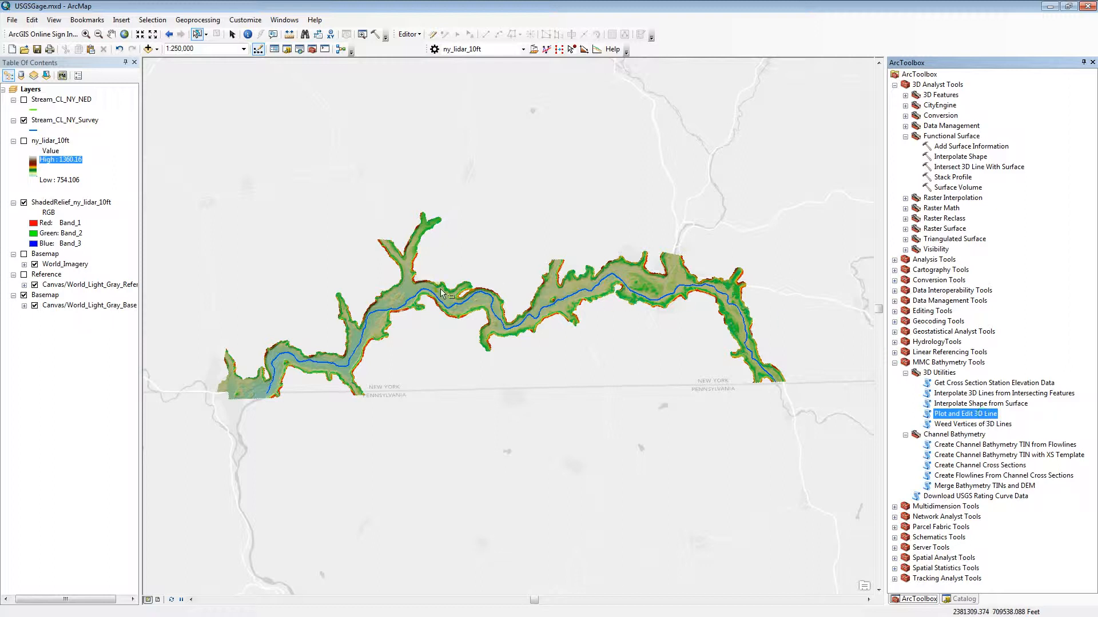
Select the stream centerline on the map and set Stream_CL_NY_Survey as the line to edit in the Plot and Edit 3D Line tool.
left_click(13, 141)
left_click(387, 313)
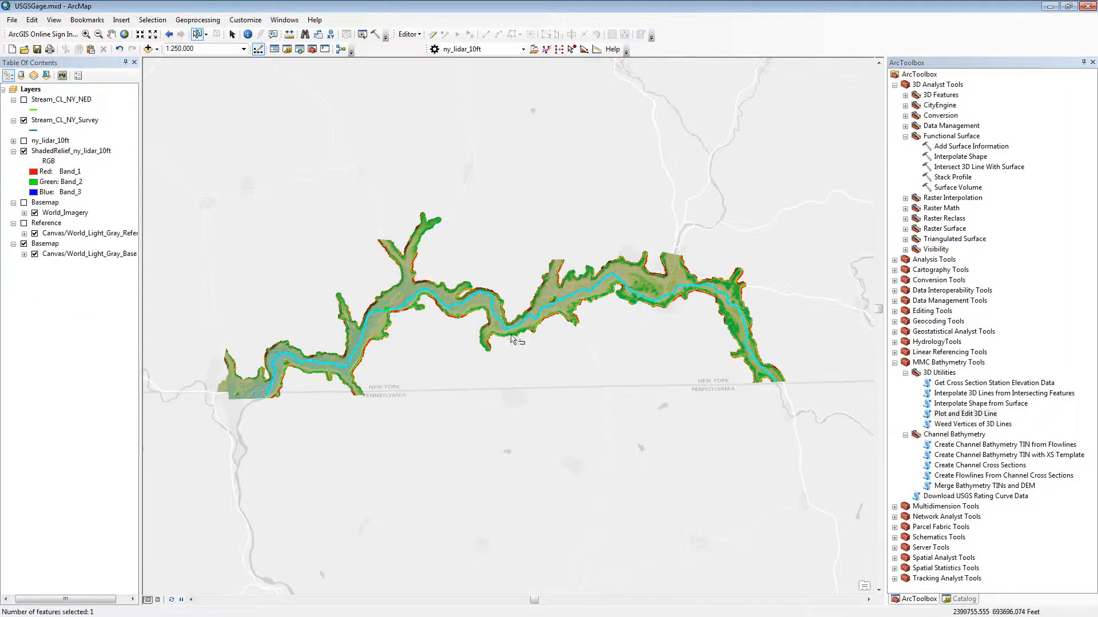
left_click(966, 414)
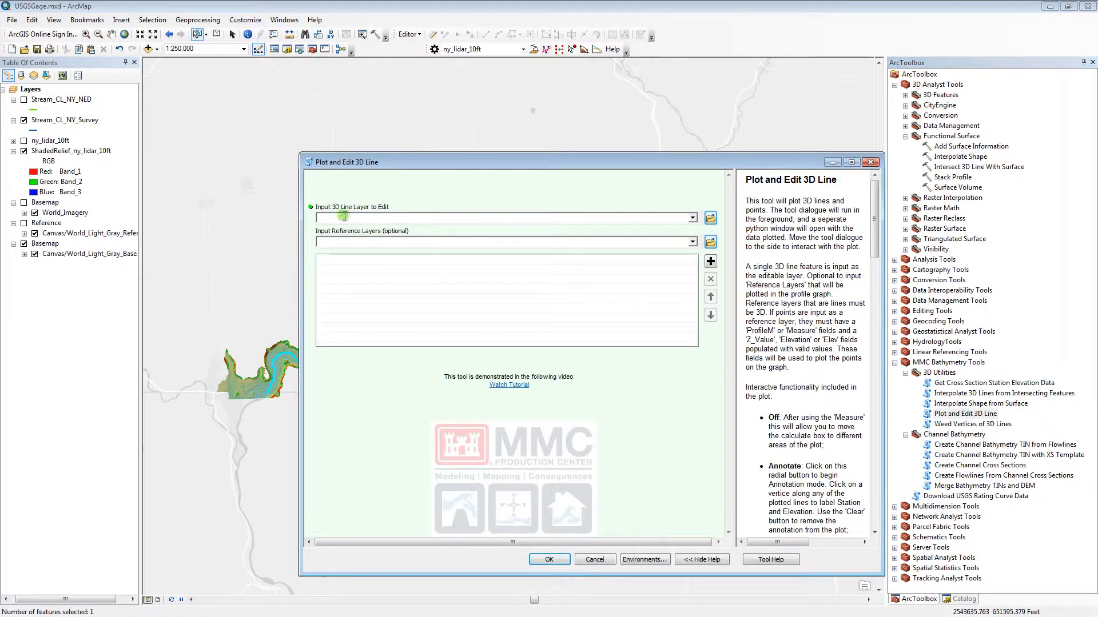
left_click(57, 117)
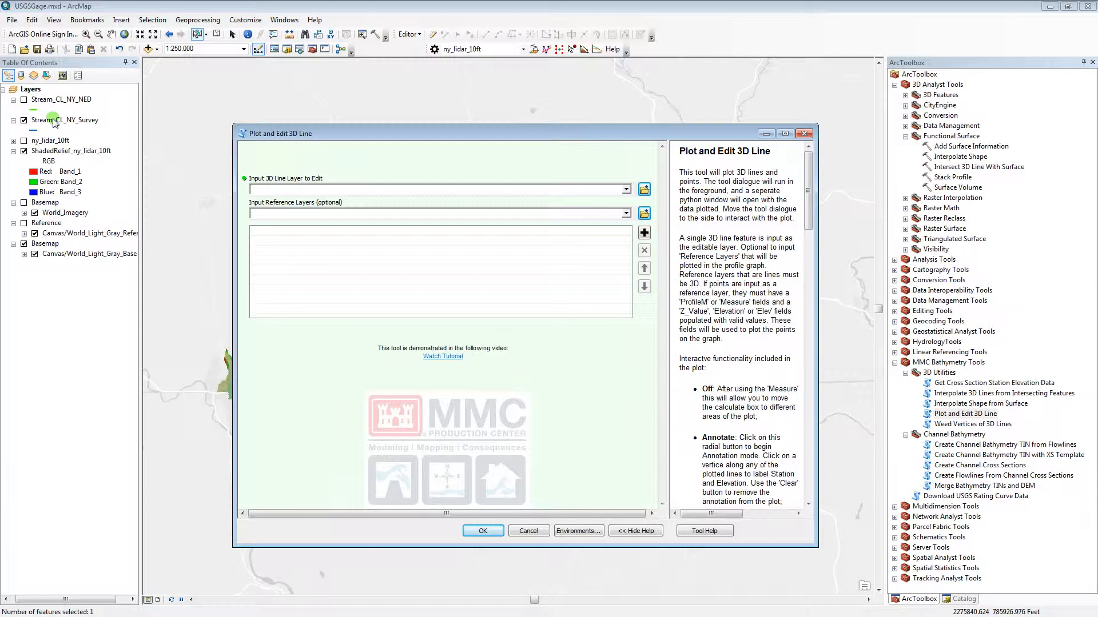
left_click_drag(58, 126, 285, 192)
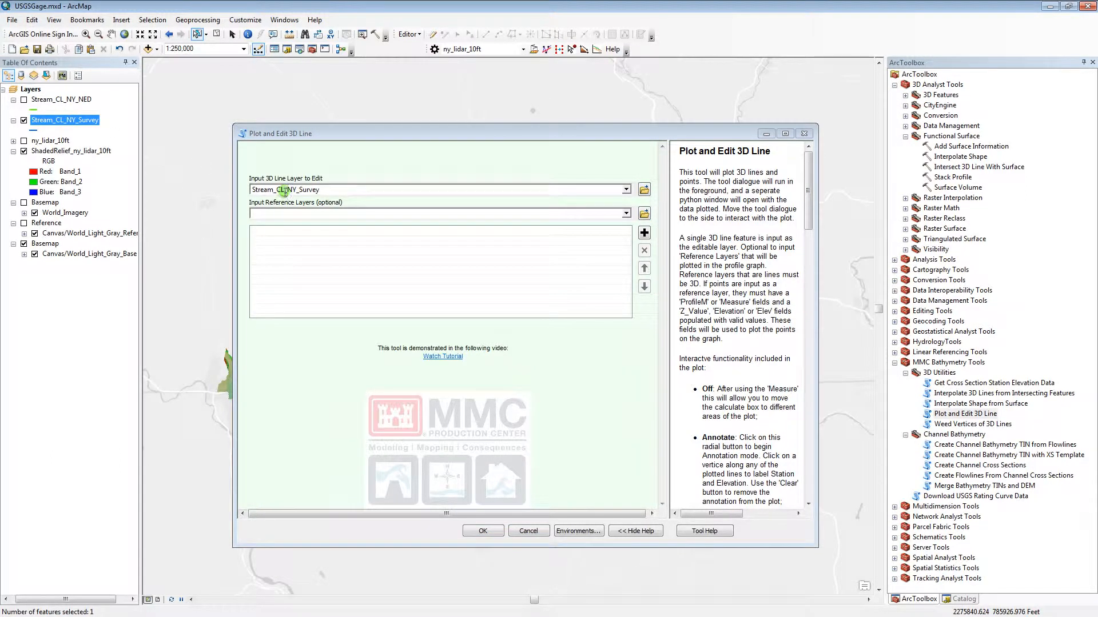
Add Stream_CL_NY_NED as a reference layer, run the tool, and move its progress dialog clear of the plot.
left_click(300, 218)
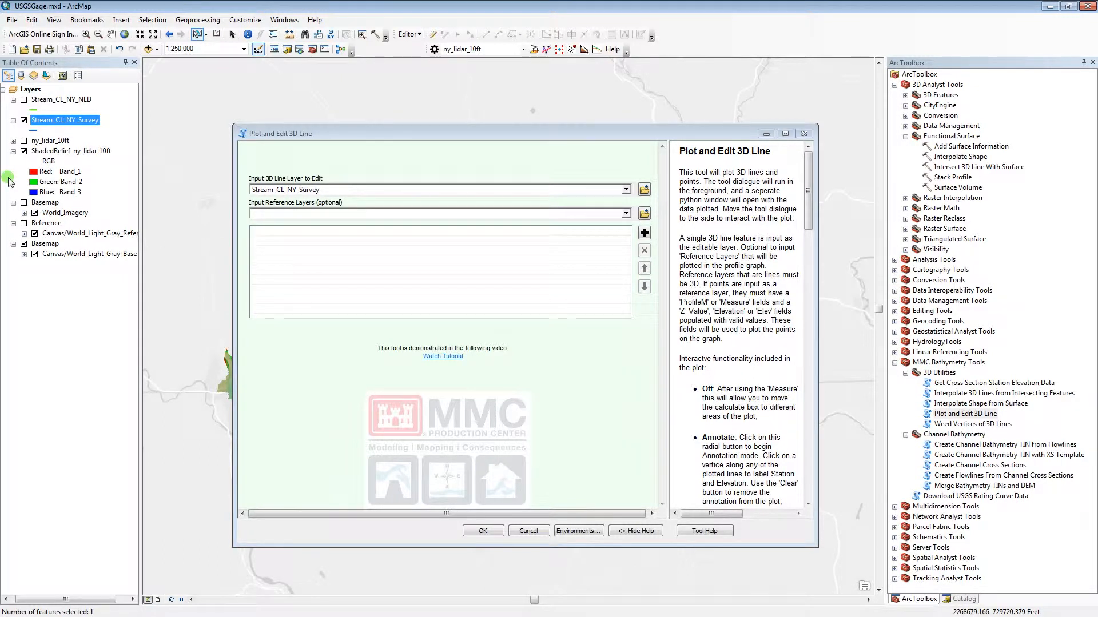
left_click(23, 99)
left_click_drag(55, 100, 327, 262)
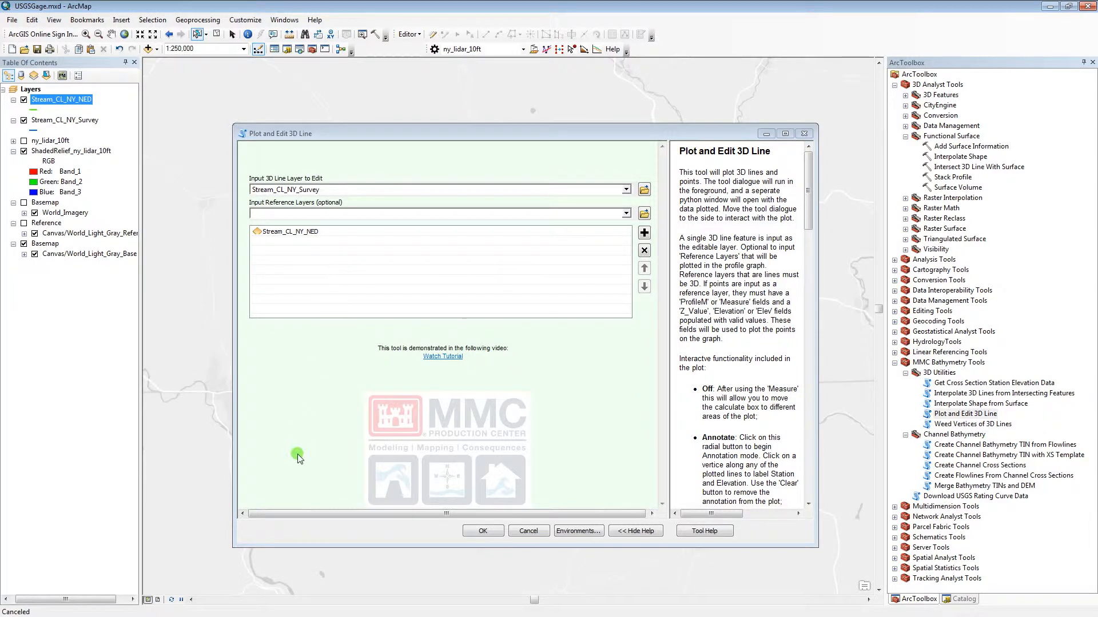
left_click(483, 531)
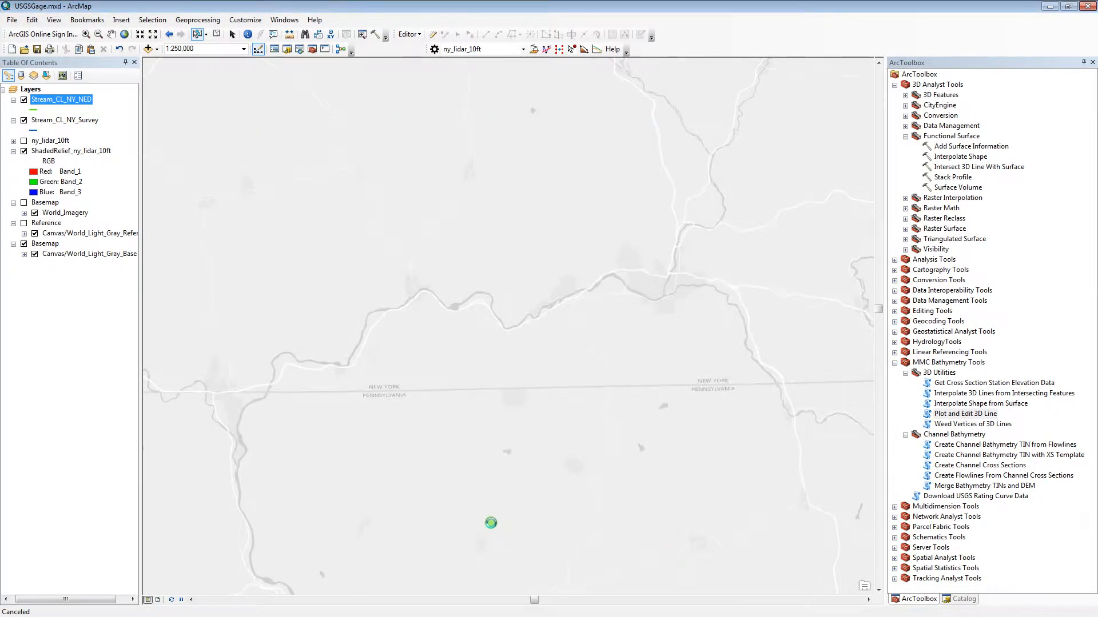
mouse_move(493, 428)
left_mouse_down()
mouse_move(550, 167)
mouse_move(556, 406)
mouse_move(596, 458)
mouse_move(698, 389)
mouse_move(841, 526)
mouse_move(809, 489)
left_mouse_up()
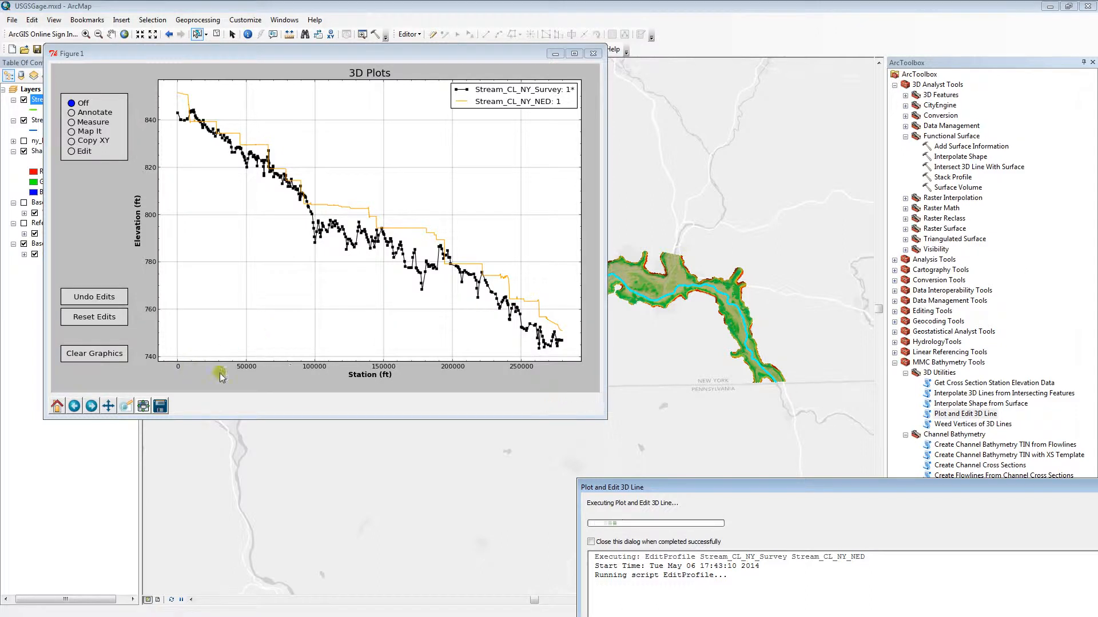
Zoom and pan to examine part of the elevation profiles, and restore the plot's full extent.
left_click(126, 407)
left_click(125, 407)
left_click_drag(273, 162, 145, 218)
left_click(108, 406)
left_click_drag(479, 292, 248, 210)
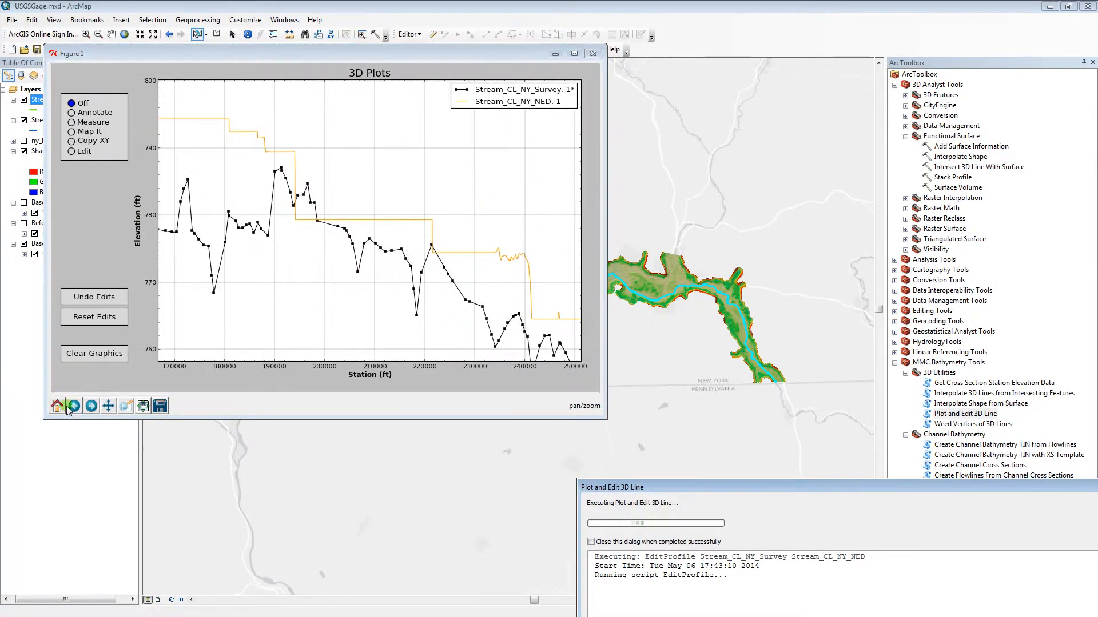
left_click(68, 407)
left_click(57, 406)
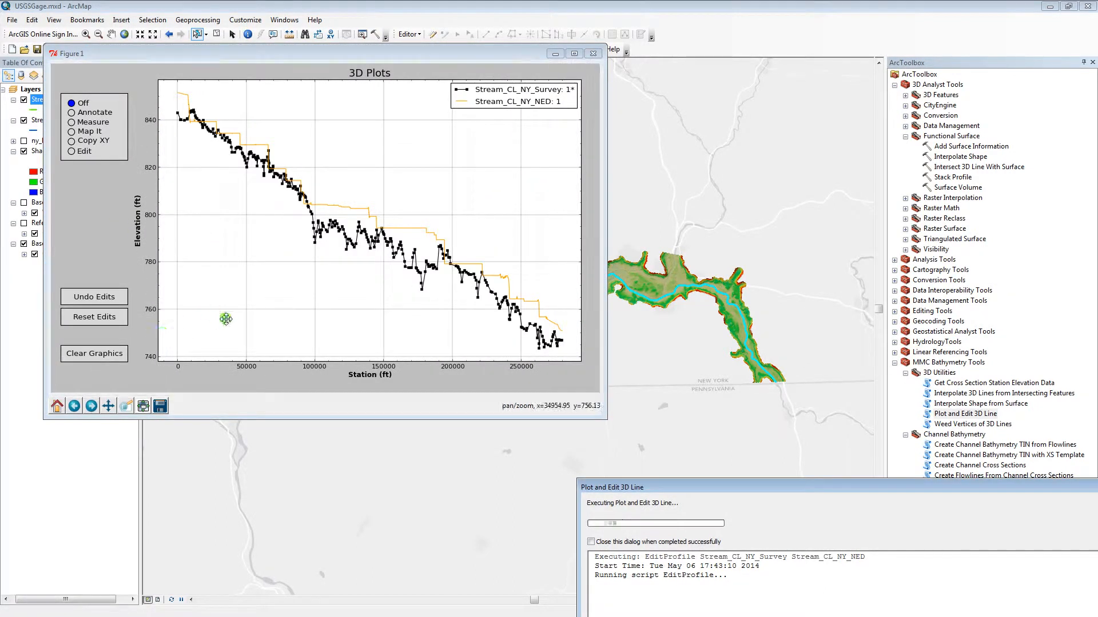
left_click(112, 408)
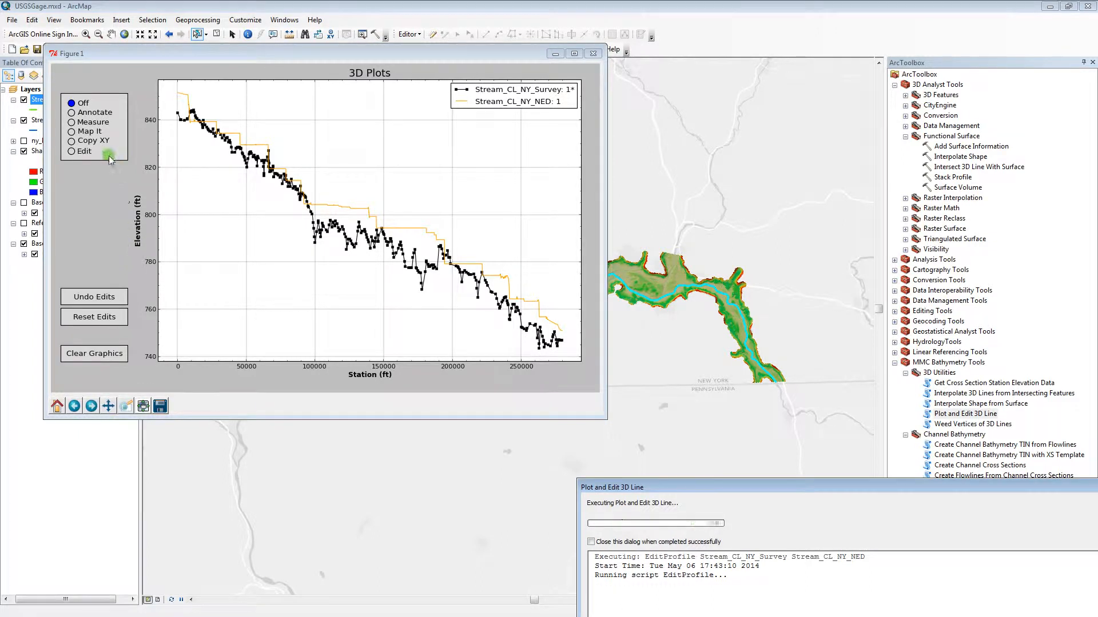
Annotate three vertices on the survey profile with station and elevation, near stations 37000, 155000 and 245000.
left_click(72, 113)
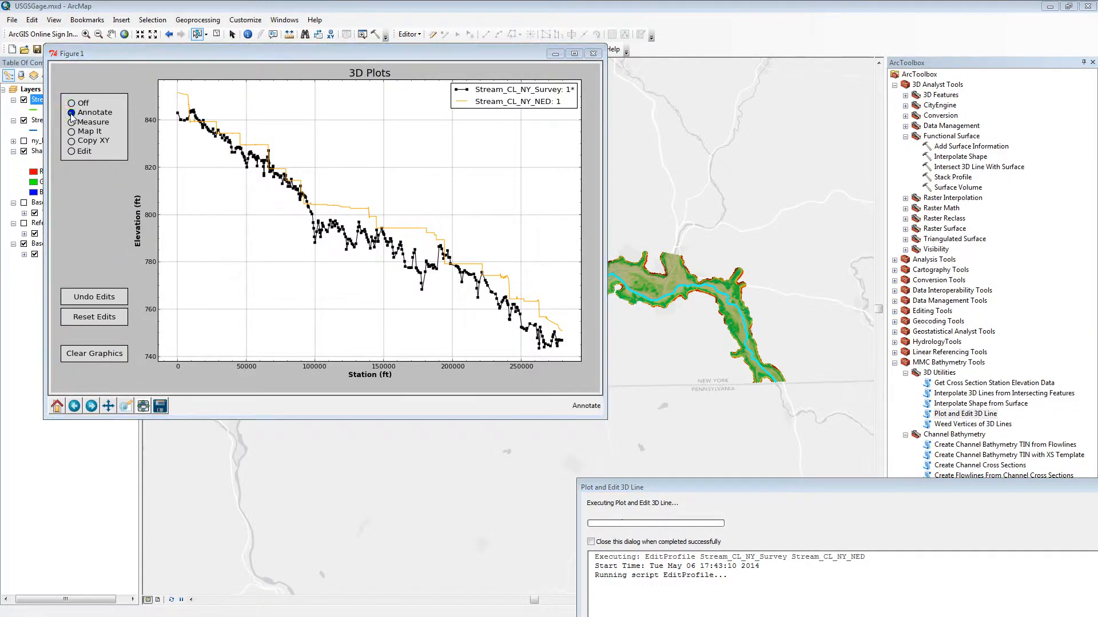
left_click(227, 144)
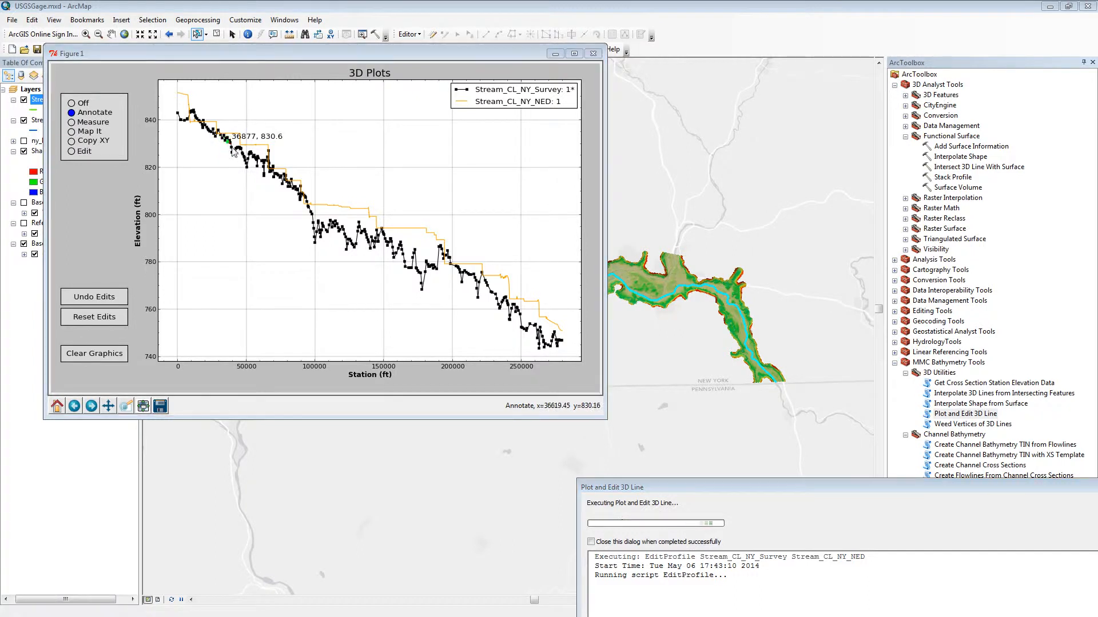
left_click(390, 239)
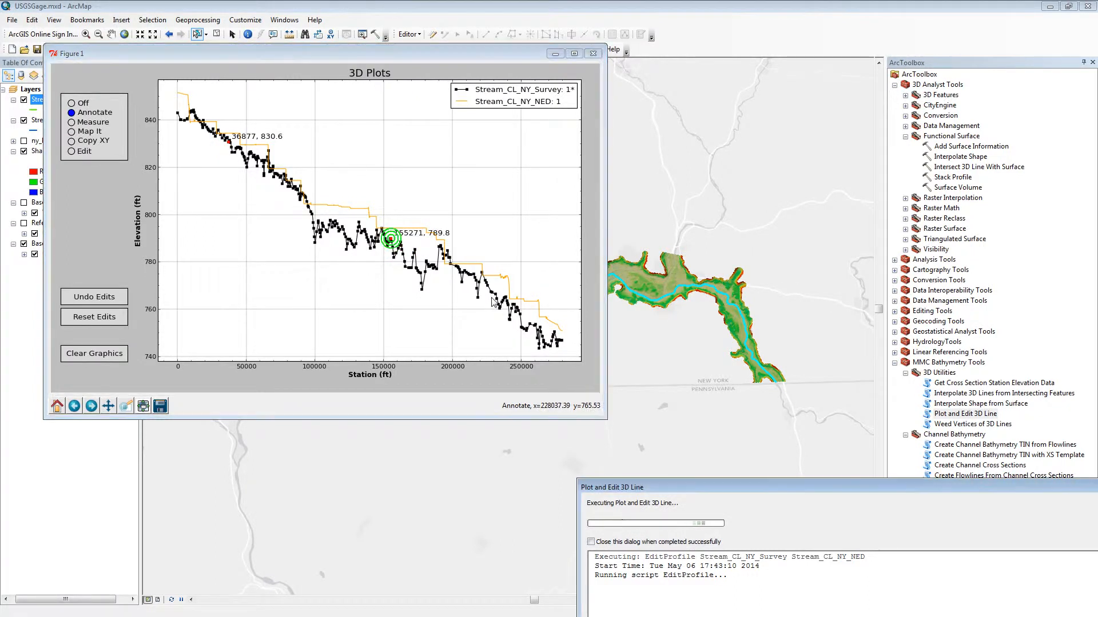
left_click(514, 307)
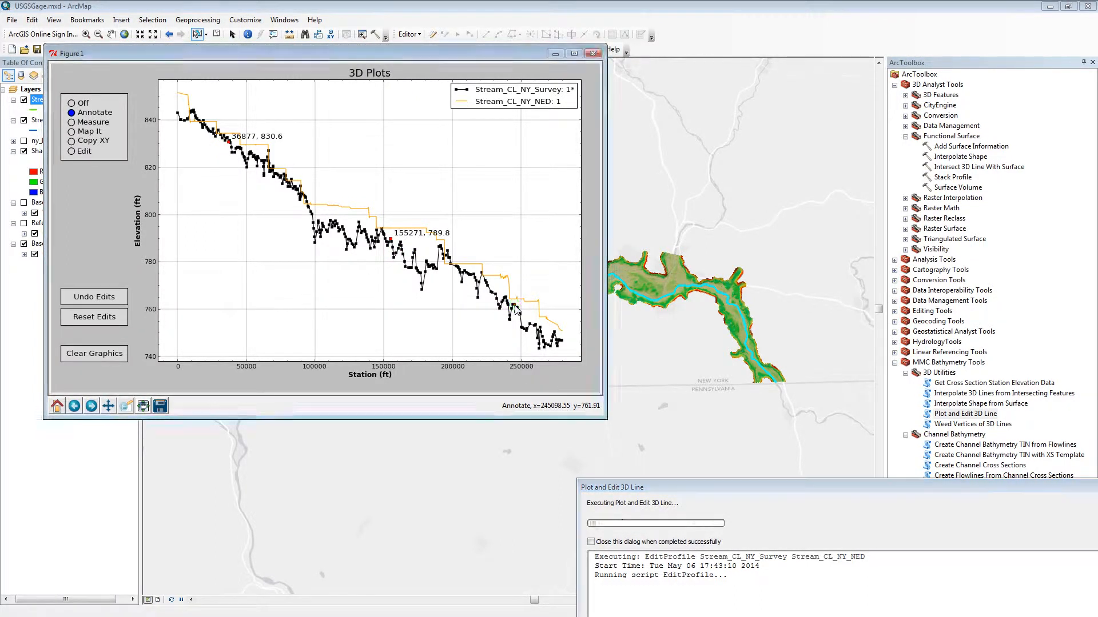
Measure the slope along a diagonal line drawn below the profiles, and move the result text beneath the plot legend.
left_click(71, 123)
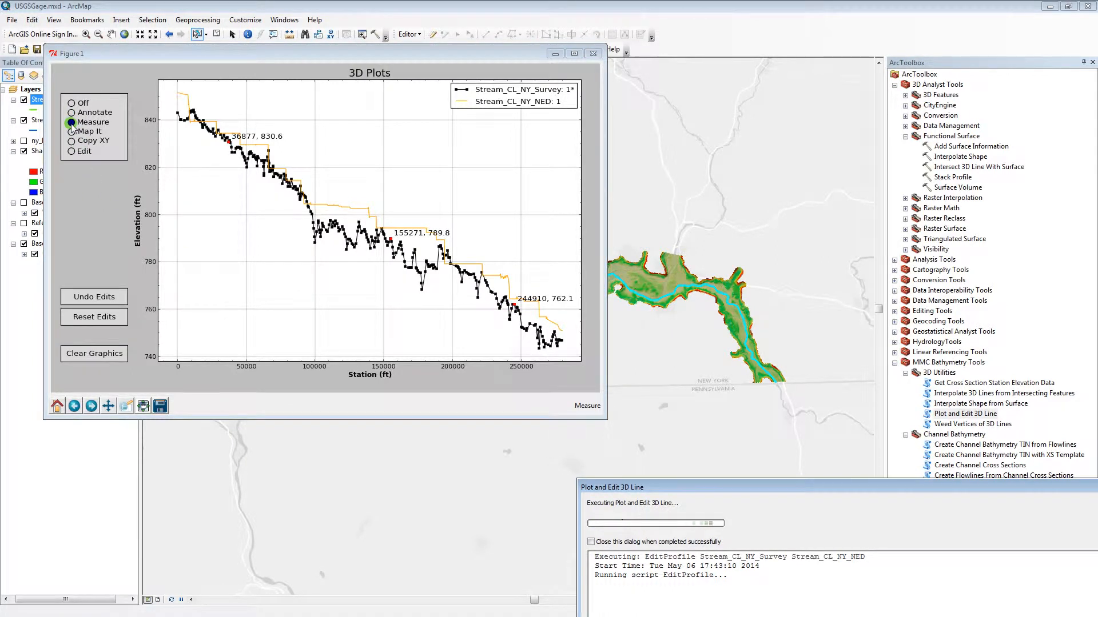
mouse_move(213, 192)
left_mouse_down()
mouse_move(372, 299)
mouse_move(429, 316)
left_mouse_up()
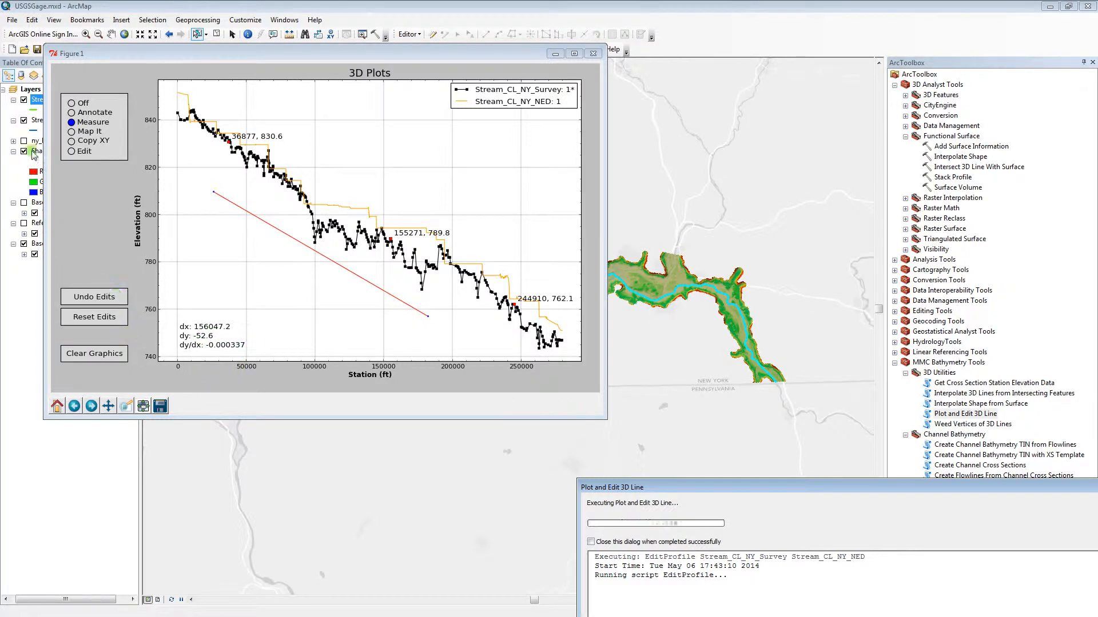
left_click(69, 103)
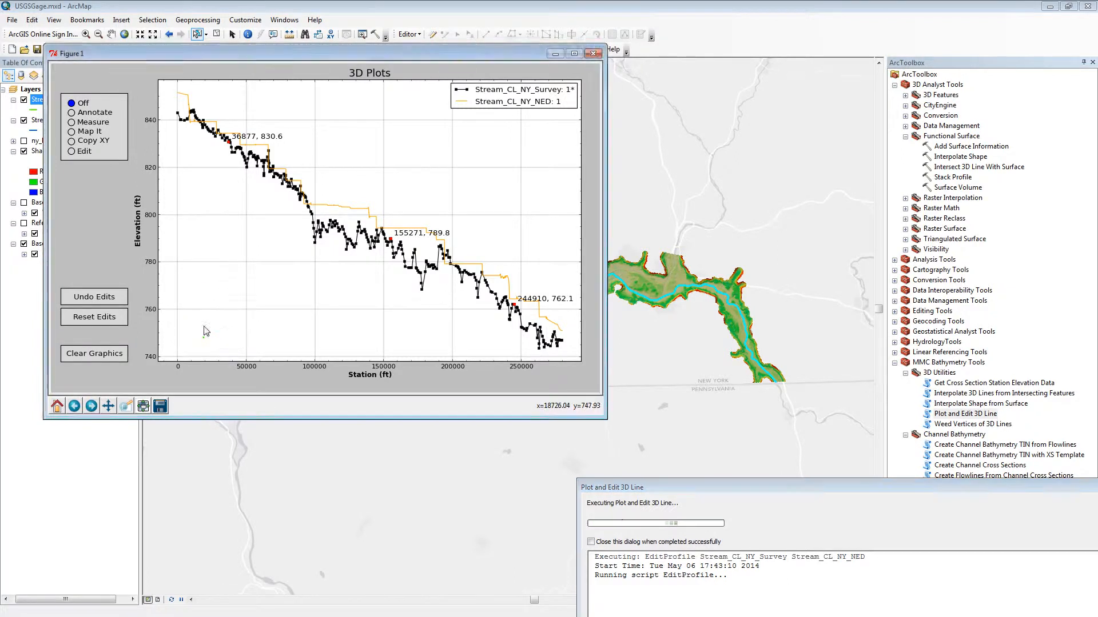
left_click_drag(204, 337, 532, 144)
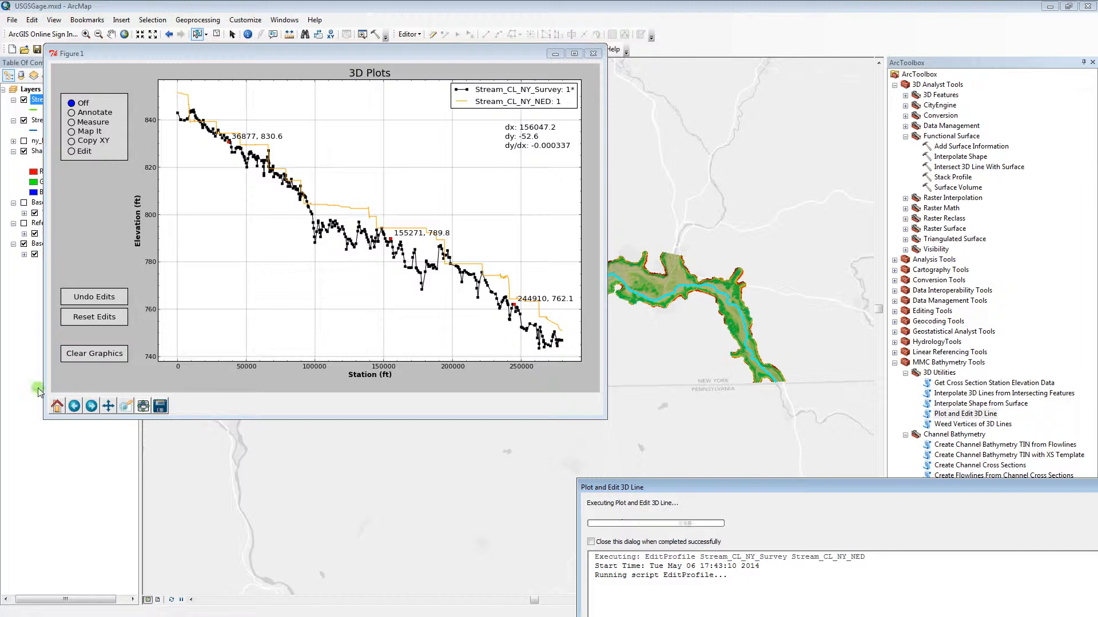
Clear all annotation and measurement graphics from the plot.
left_click(110, 359)
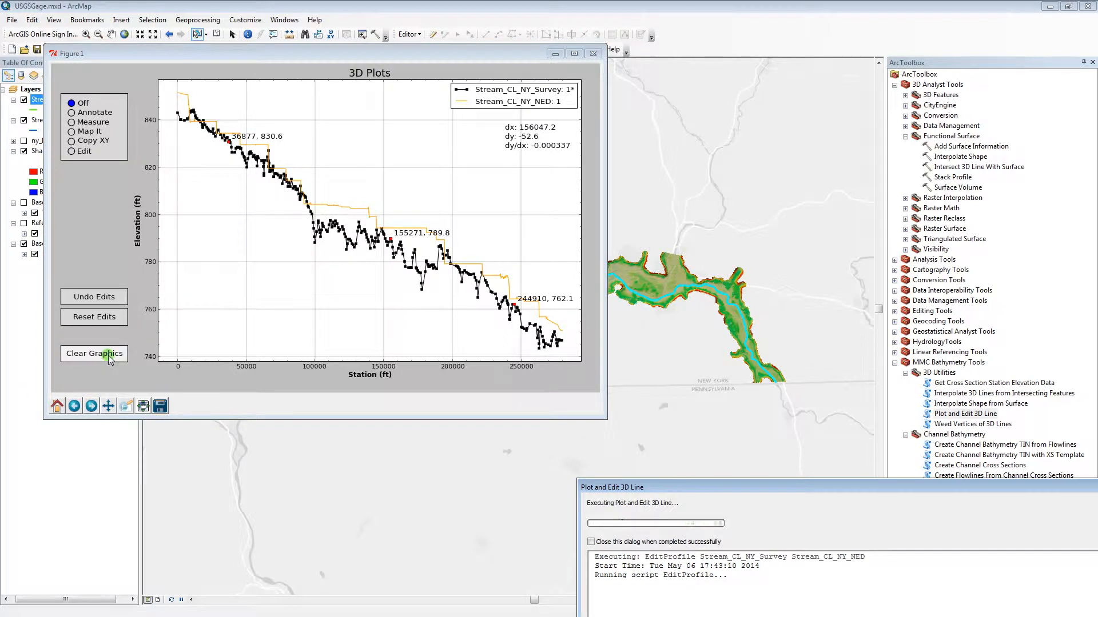
left_click(110, 360)
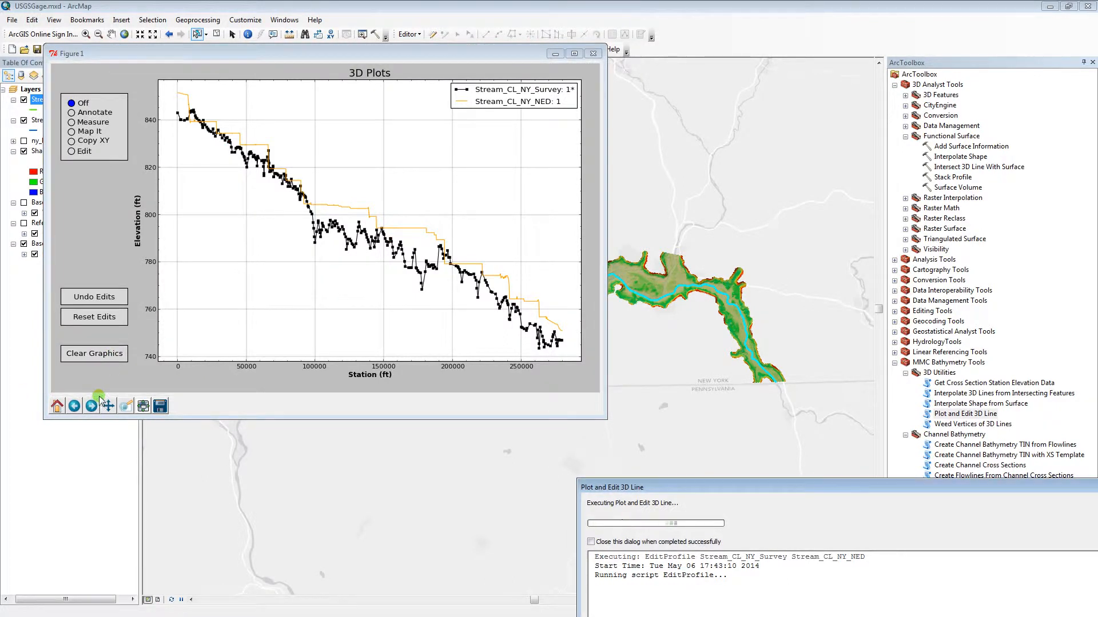
Mark three Map It points on the profiles at stations about 47000, 179500 and 244900, and close the plot to add them to the map.
left_click(71, 132)
left_click(181, 184)
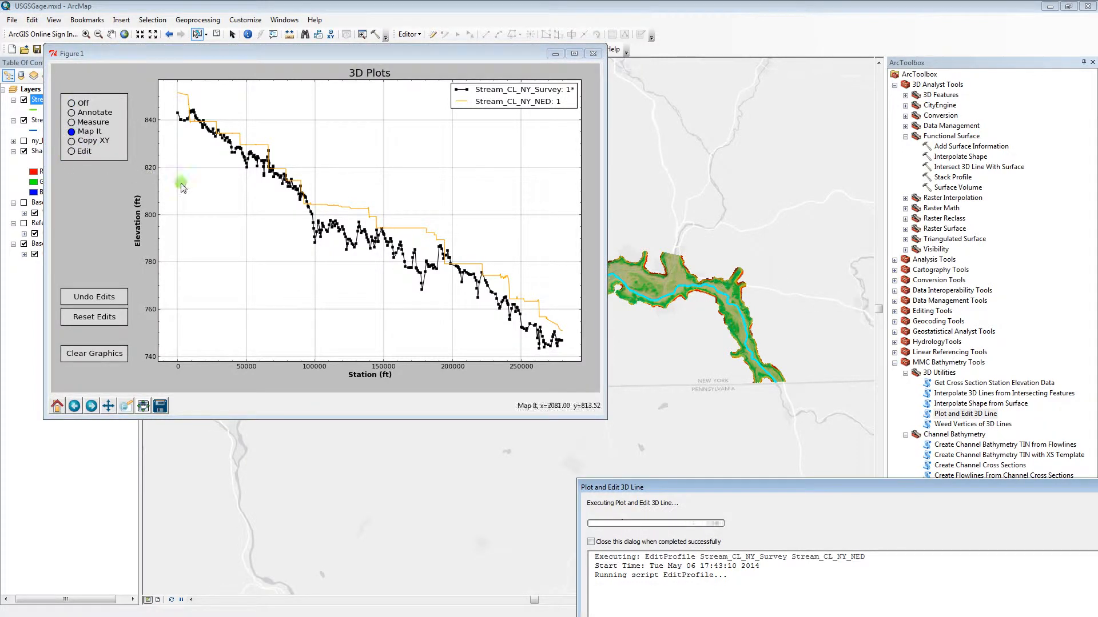
left_click(215, 222)
left_click(241, 154)
left_click(423, 228)
left_click(516, 305)
left_click(594, 54)
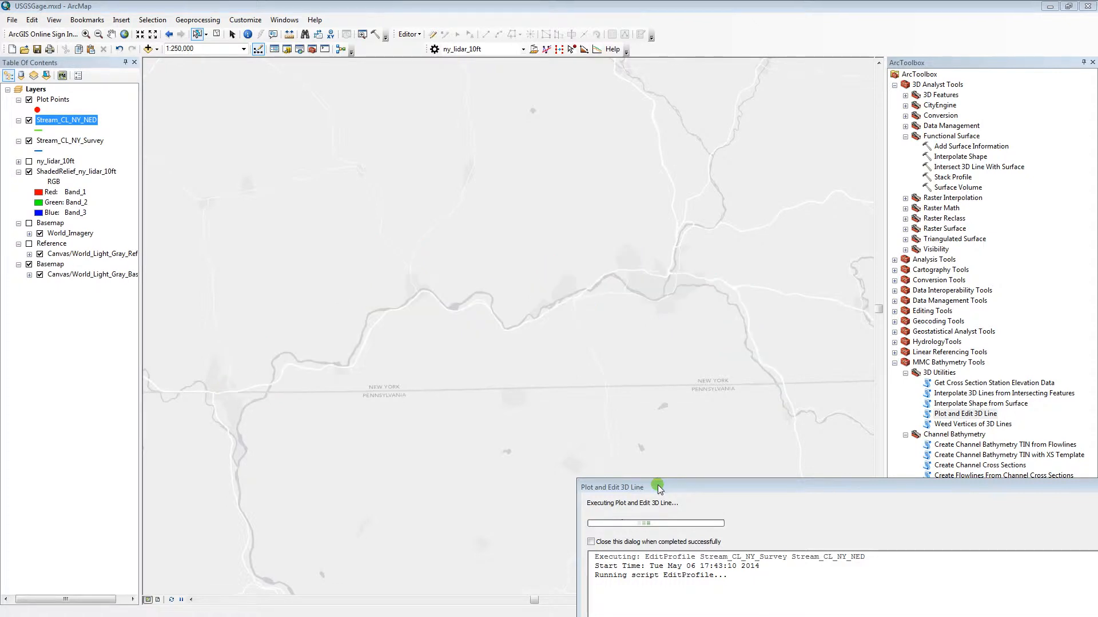
Review the tool's message about the selected points being added to the map, and close the results dialog.
mouse_move(659, 491)
left_mouse_down()
mouse_move(651, 249)
mouse_move(559, 226)
left_mouse_up()
left_click_drag(497, 322, 677, 320)
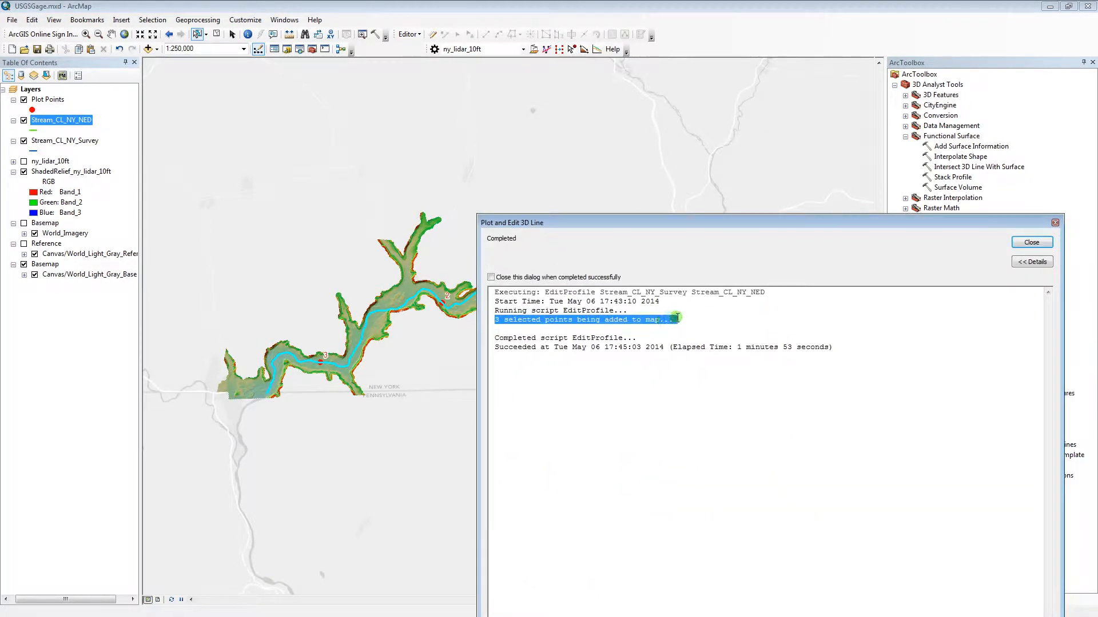
left_click(701, 322)
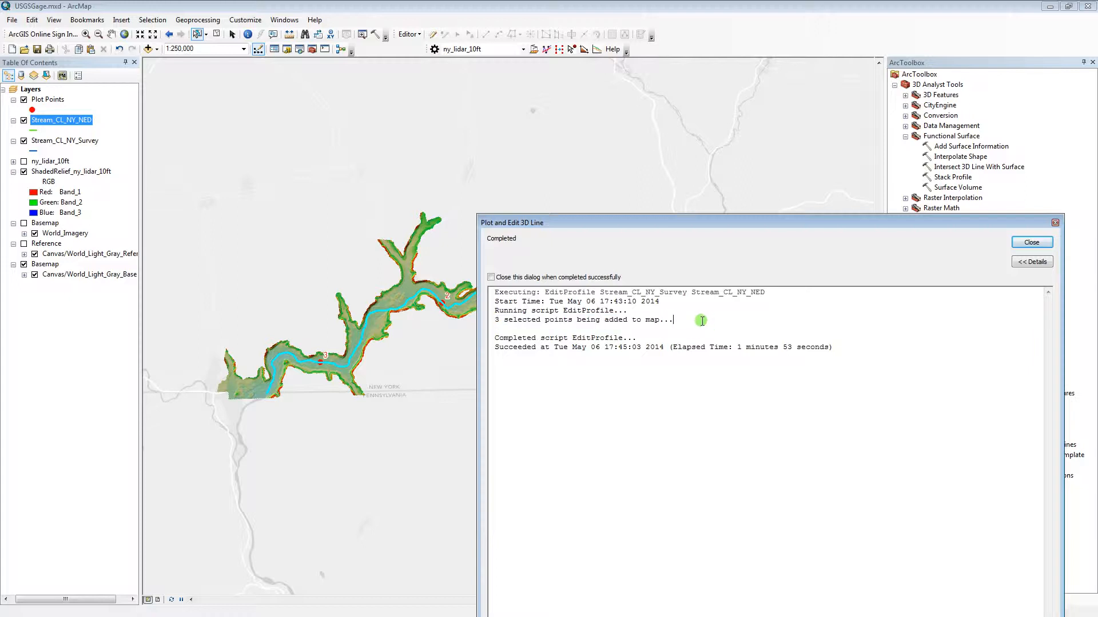
left_click(1024, 245)
Examine the Measure and Elevation fields in the Plot Points attribute table, and close the table.
left_click(56, 102, "ctrl")
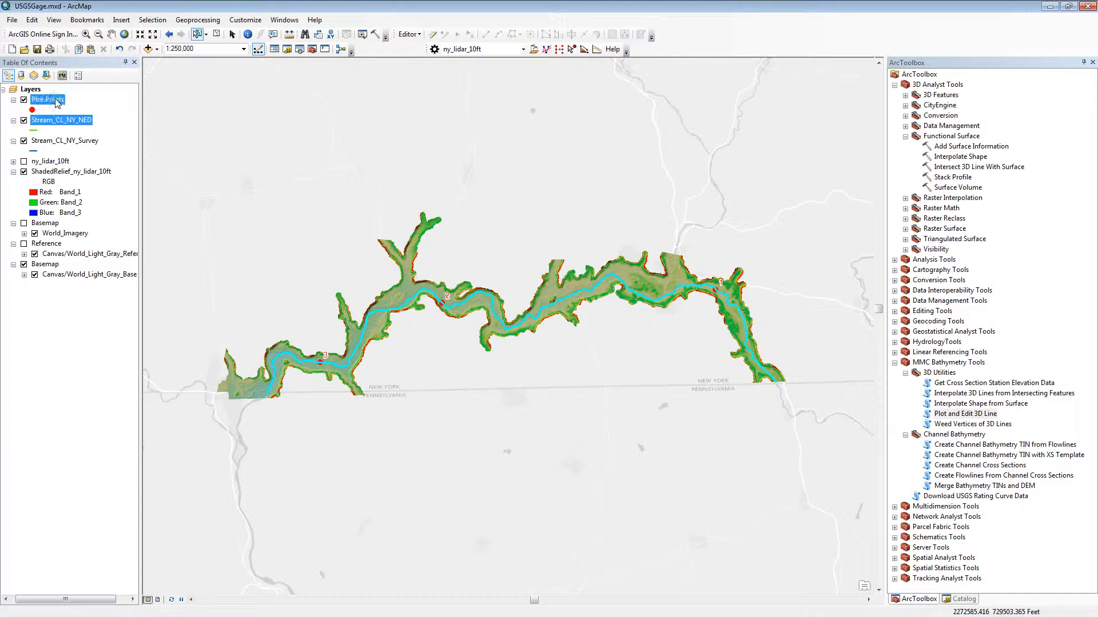
left_click(59, 101)
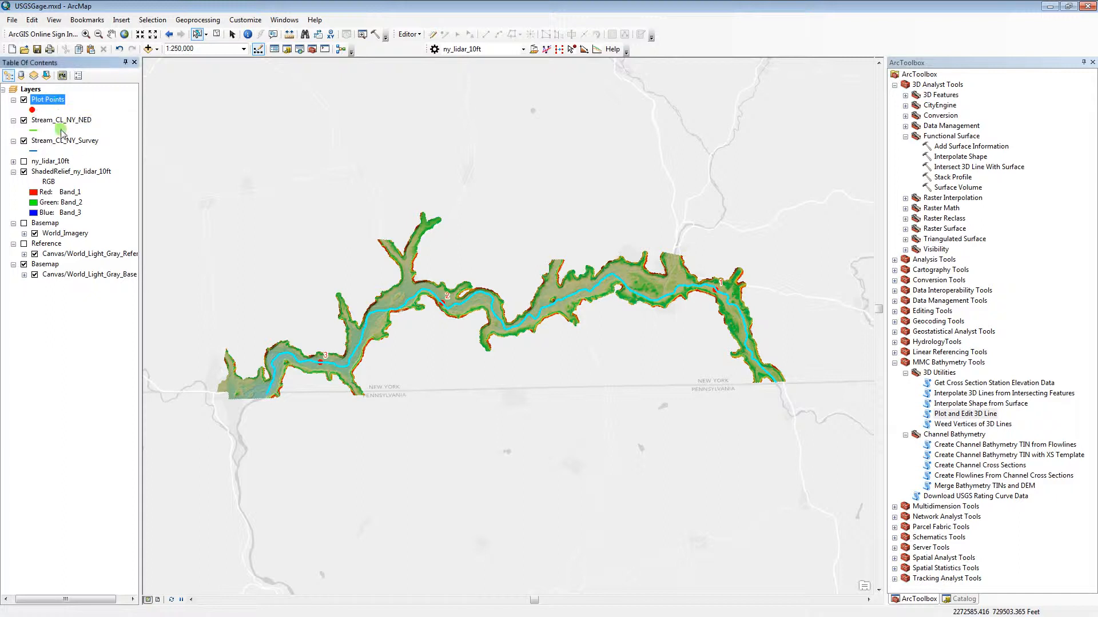
right_click(53, 101)
left_click(96, 131)
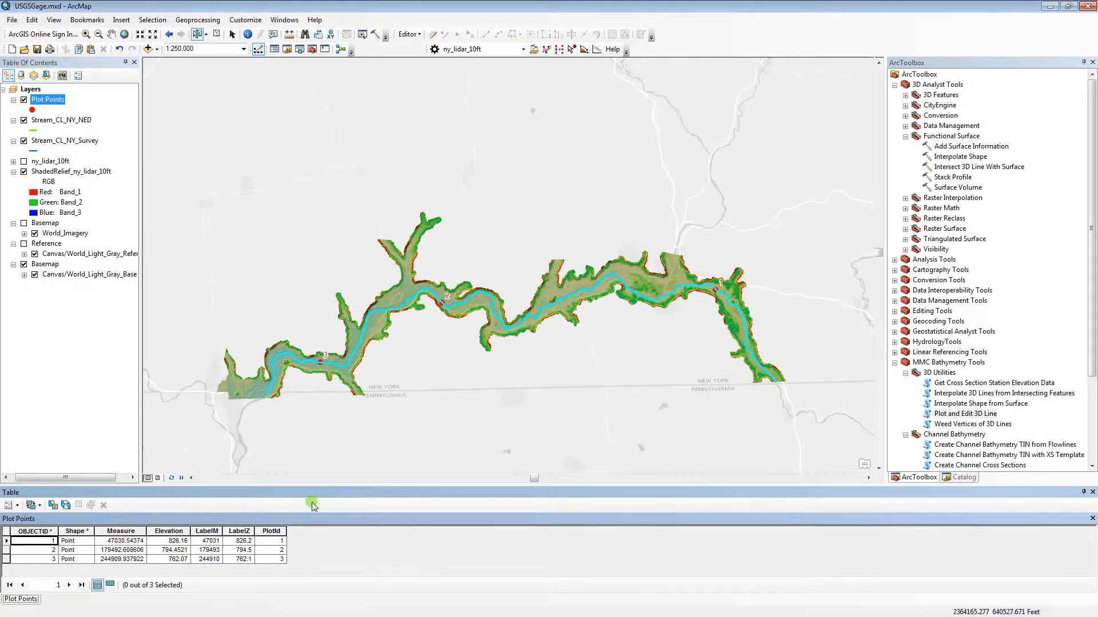
left_click(131, 531)
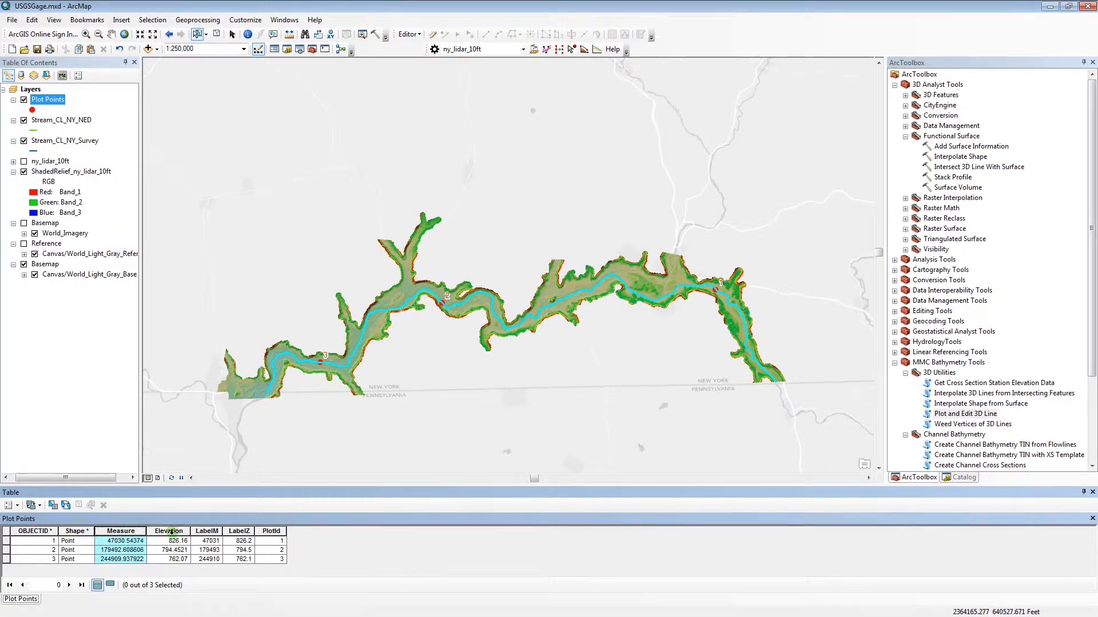
left_click(172, 531)
left_click(132, 532)
left_click(171, 532)
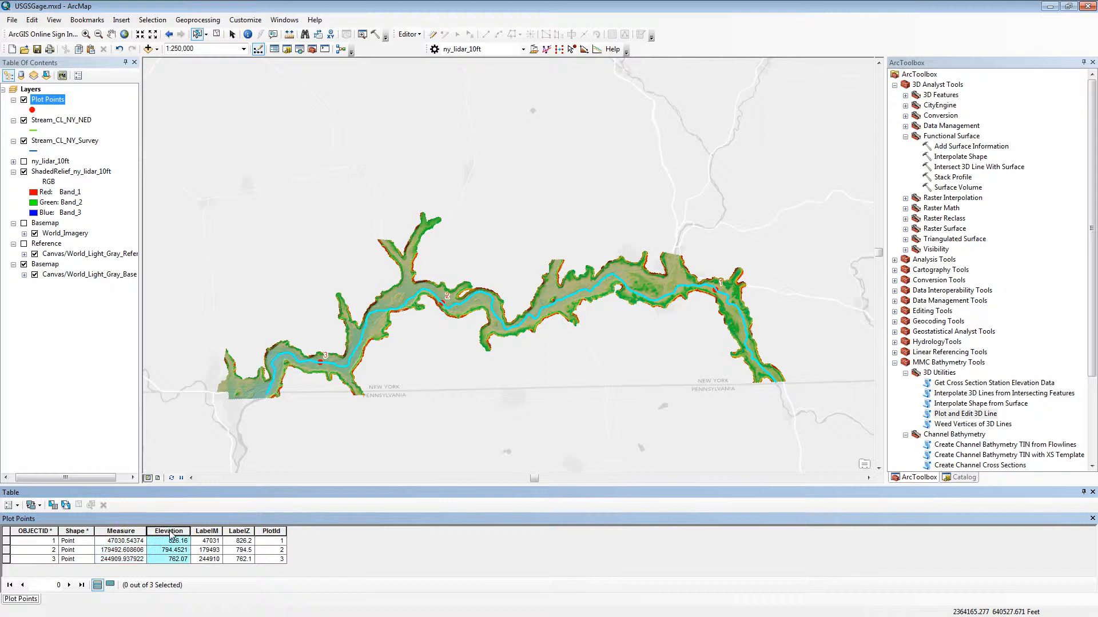
left_click(1093, 492)
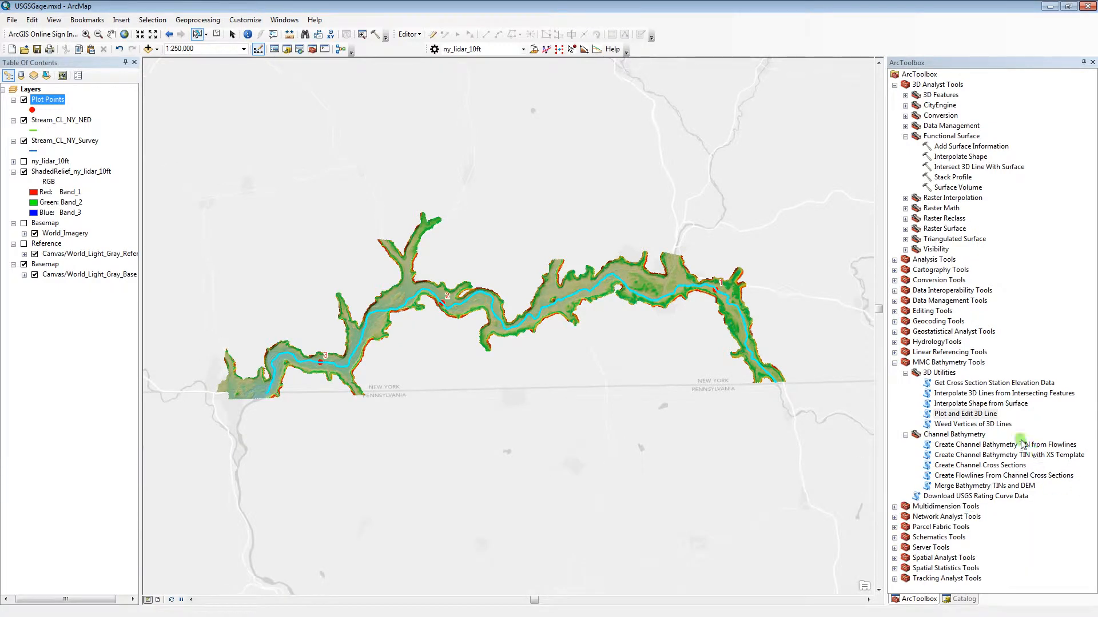
Run Plot and Edit 3D Line on Stream_CL_NY_Survey with Stream_CL_NY_NED and Plot Points as reference layers.
double_click(980, 424)
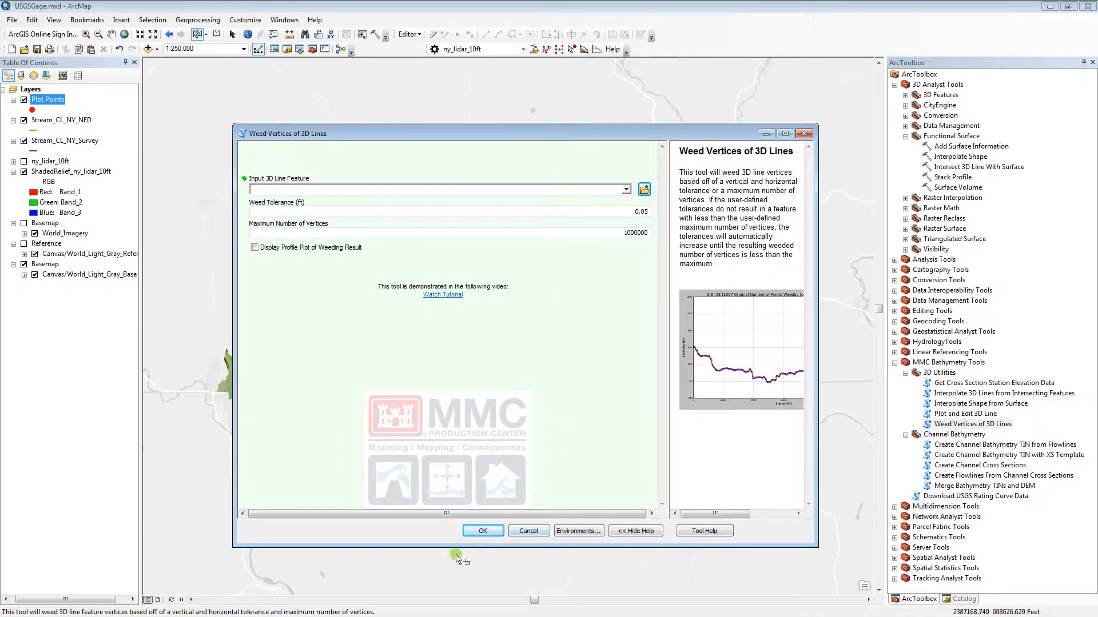
left_click(531, 532)
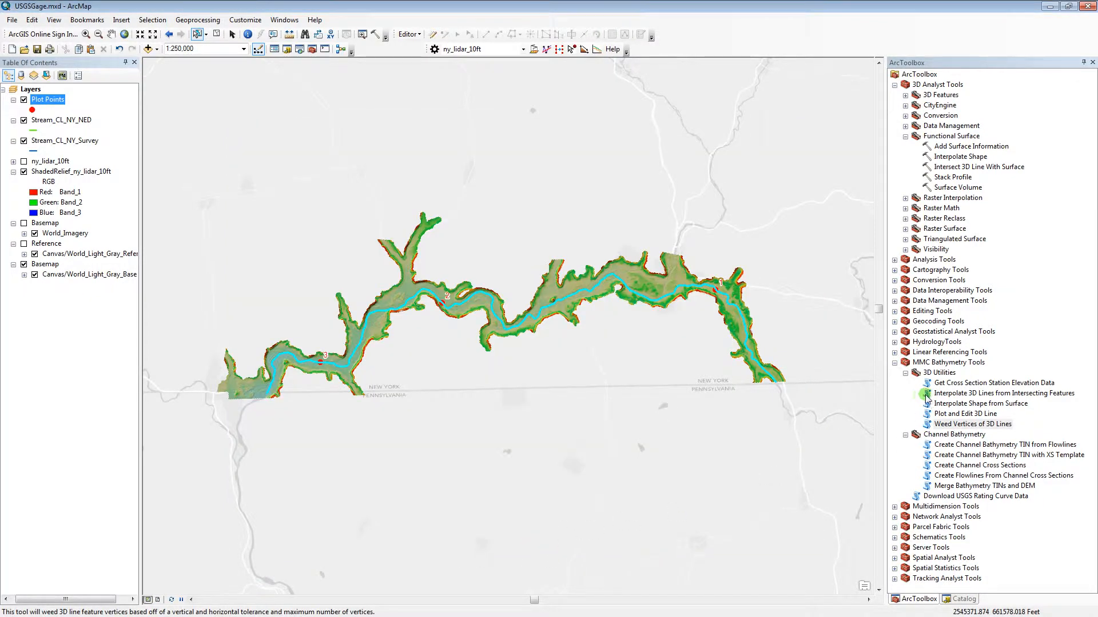
double_click(950, 415)
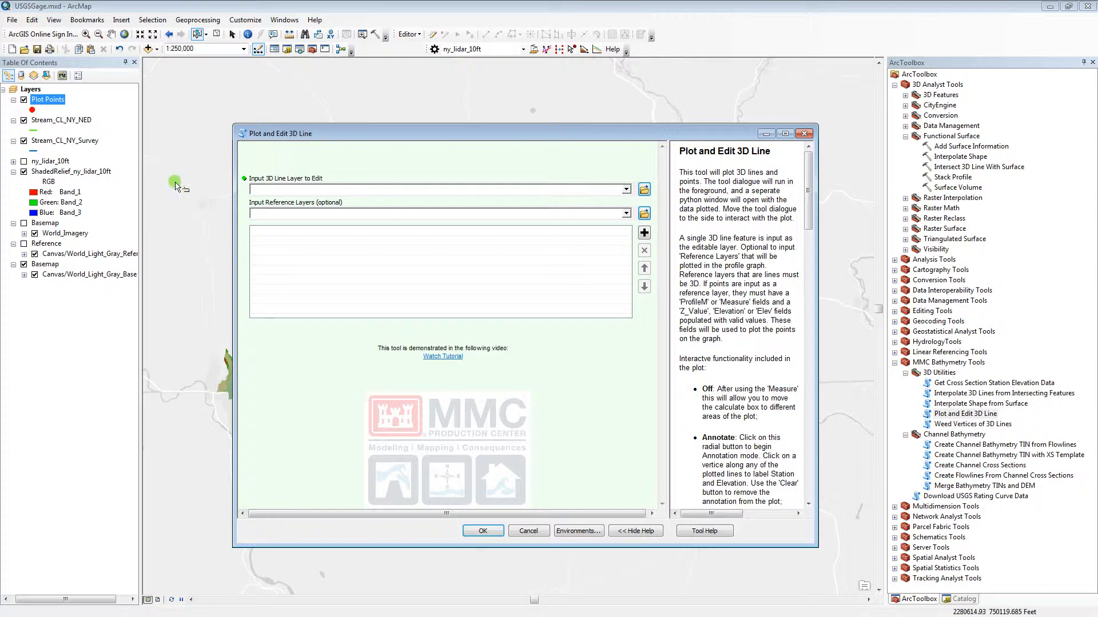
left_click_drag(86, 140, 328, 190)
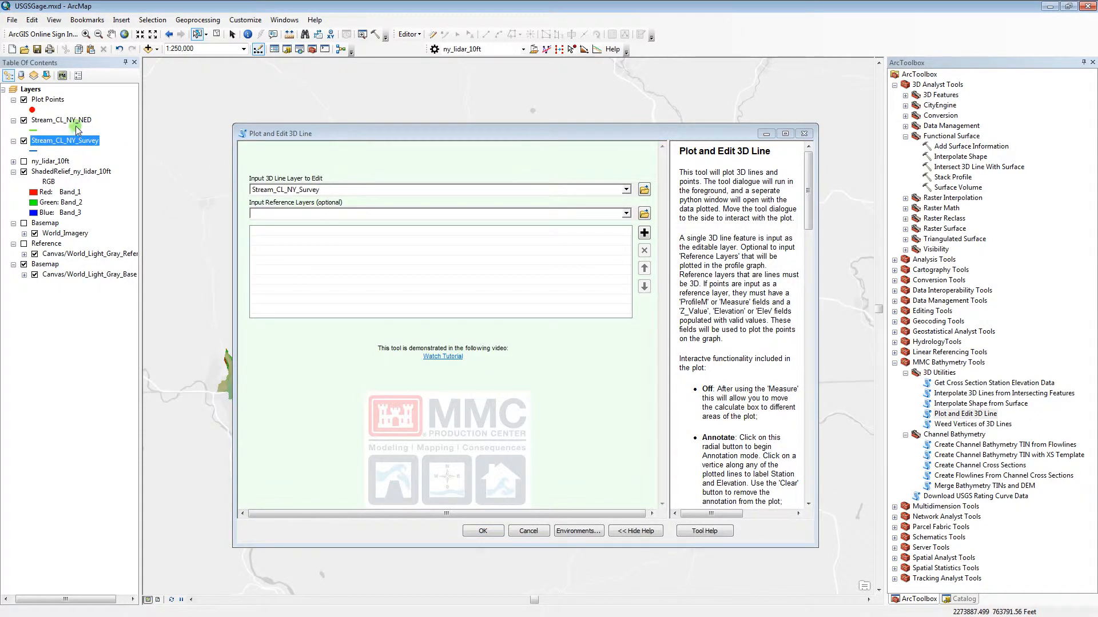
left_click_drag(63, 120, 297, 252)
left_click(483, 531)
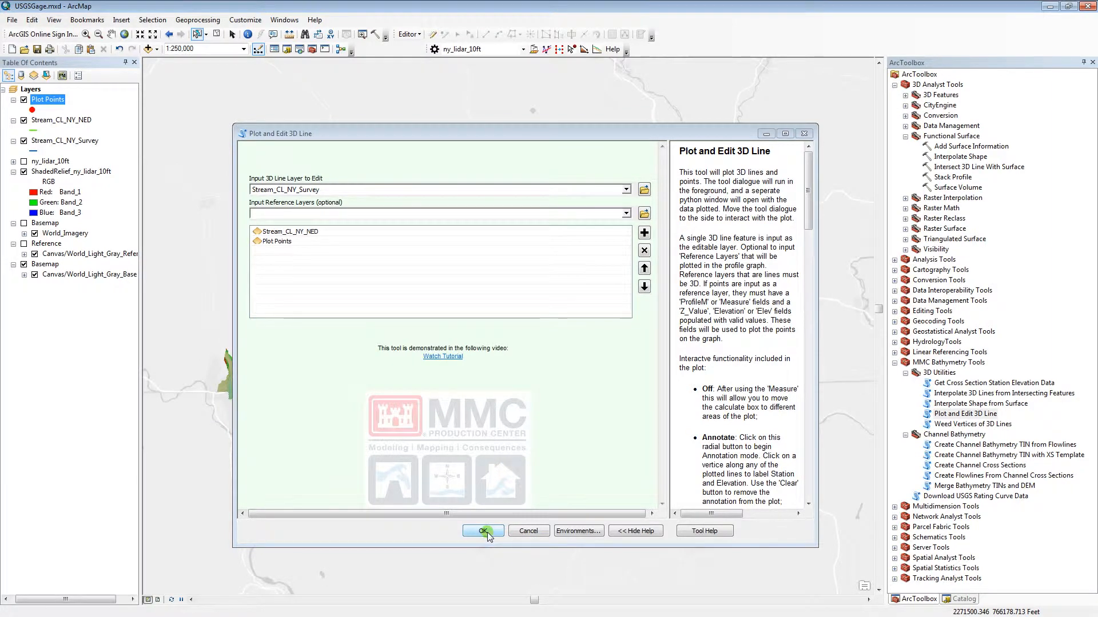
left_click(627, 222)
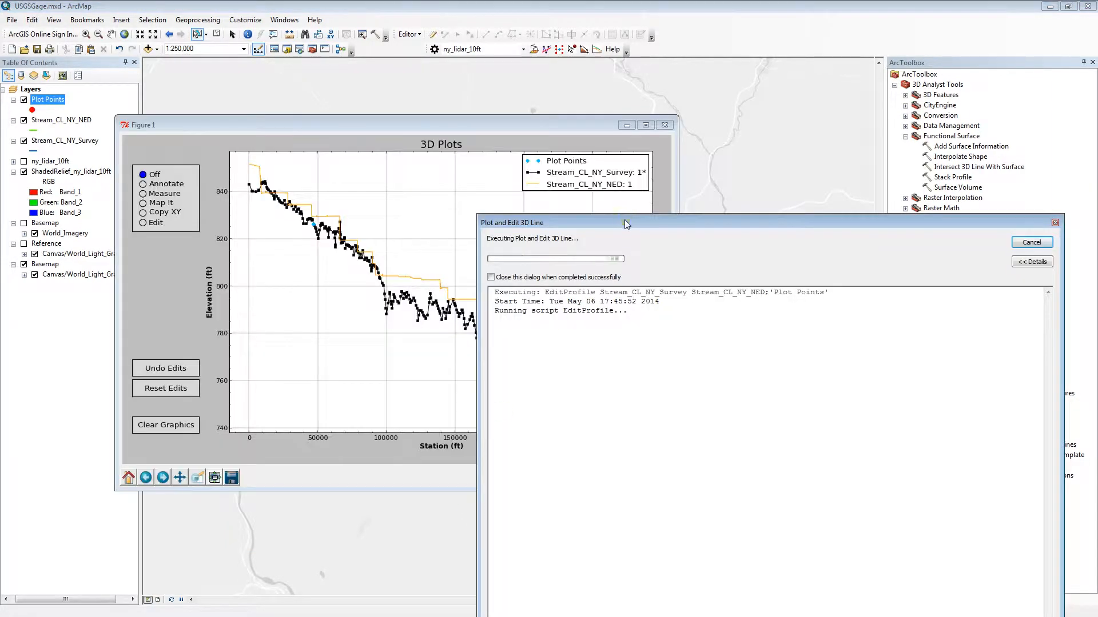
Move the progress dialog off the plot and copy the XY values of the survey profile near station 99000.
left_click_drag(627, 224, 805, 525)
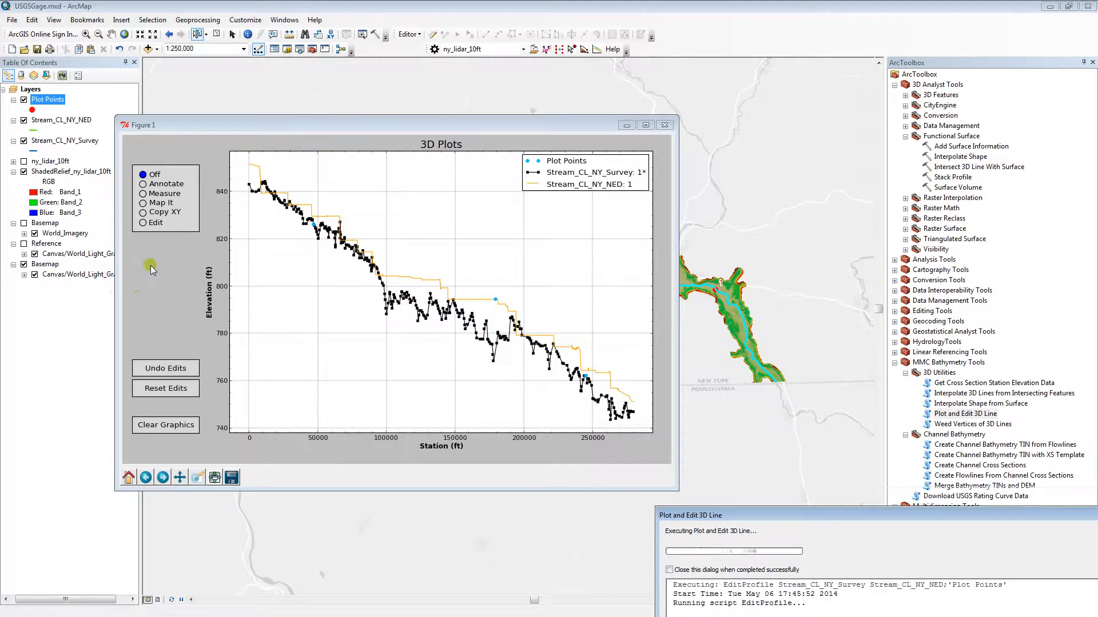
left_click(144, 212)
left_click(383, 286)
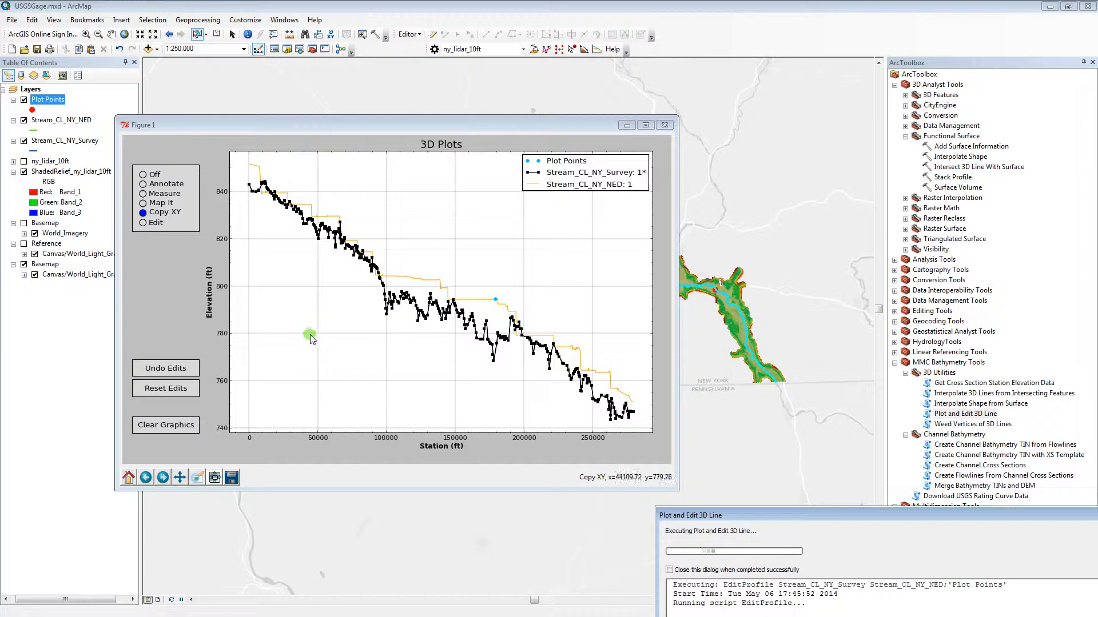
Add three low vertices to the survey profile at stations about 67800, 137700 and 202000.
left_click(143, 223)
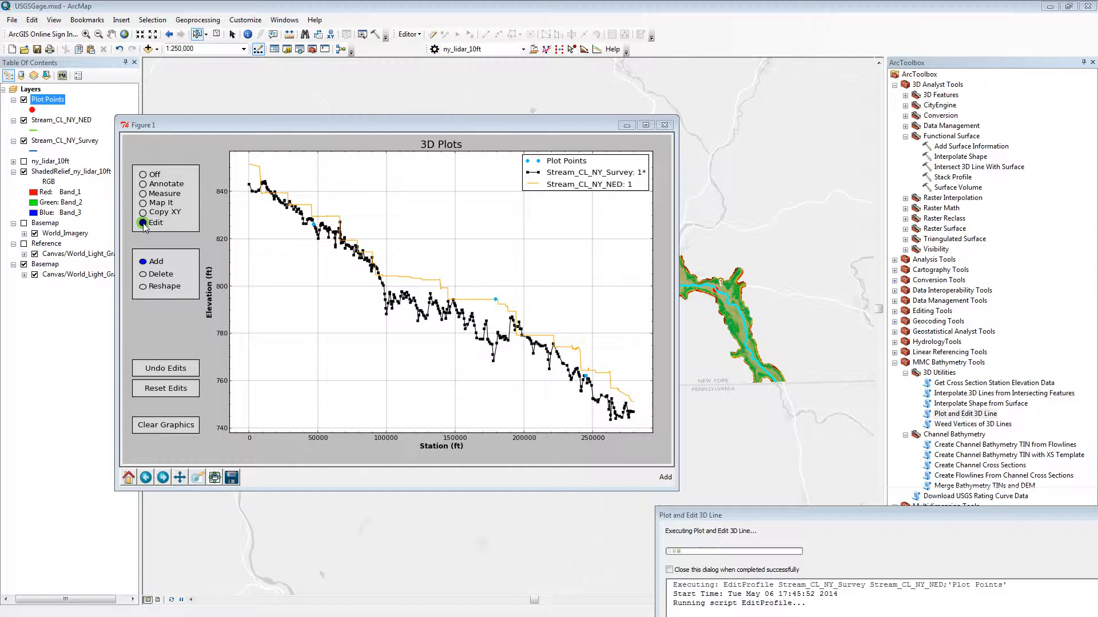
left_click(341, 299)
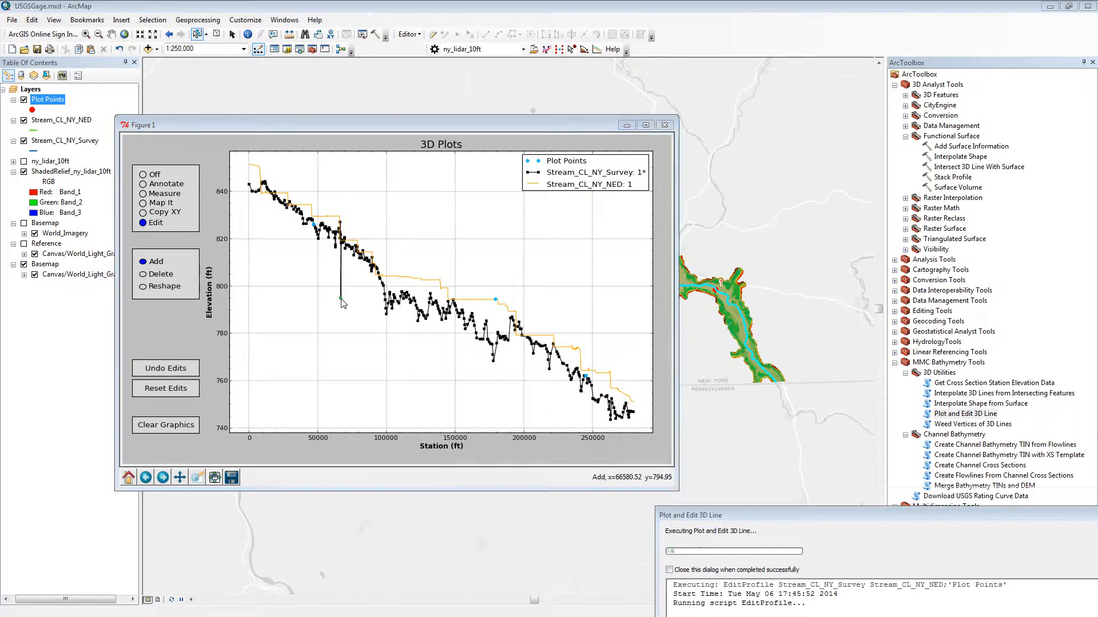
left_click(438, 361)
left_click(528, 393)
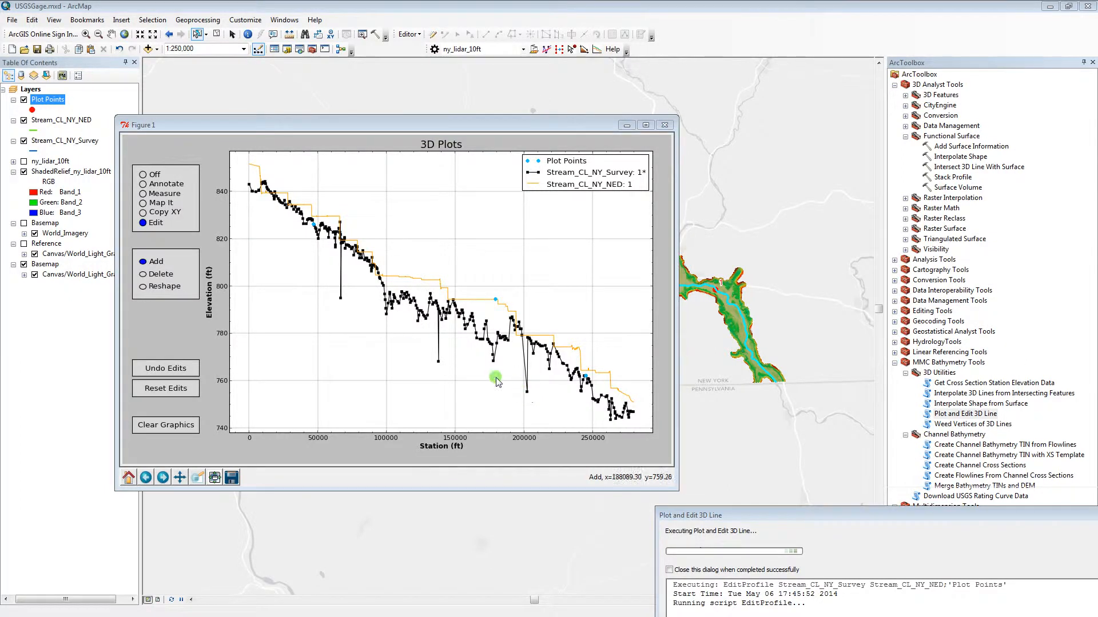
Delete the added vertices at stations about 137700 and 67800, and all profile vertices between about 95000 and 175000.
left_click(143, 274)
left_click(144, 275)
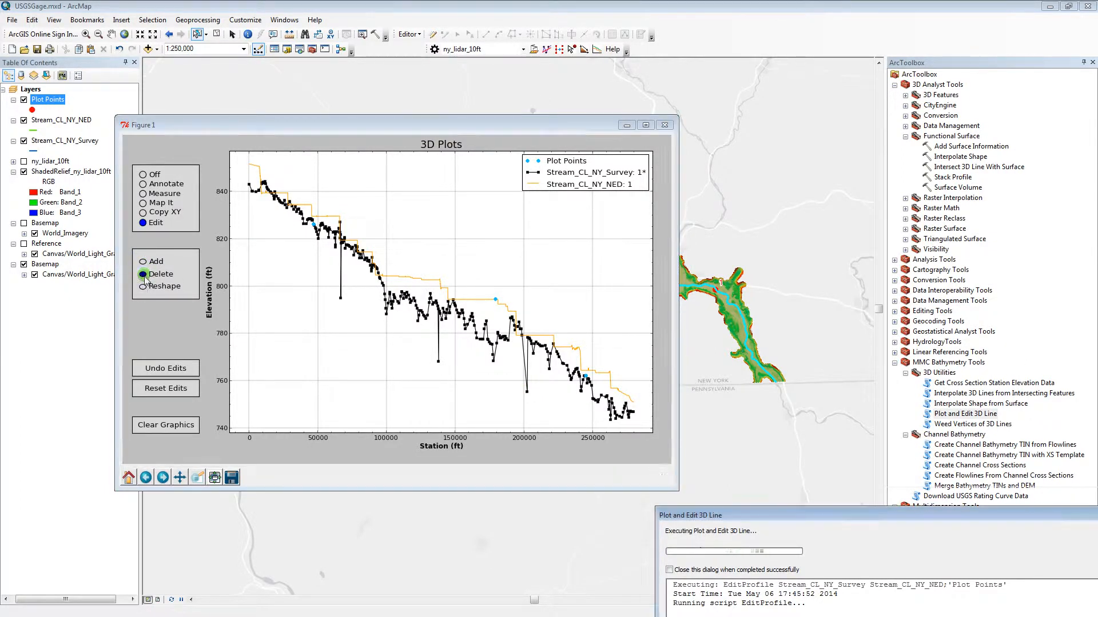
left_click(438, 362)
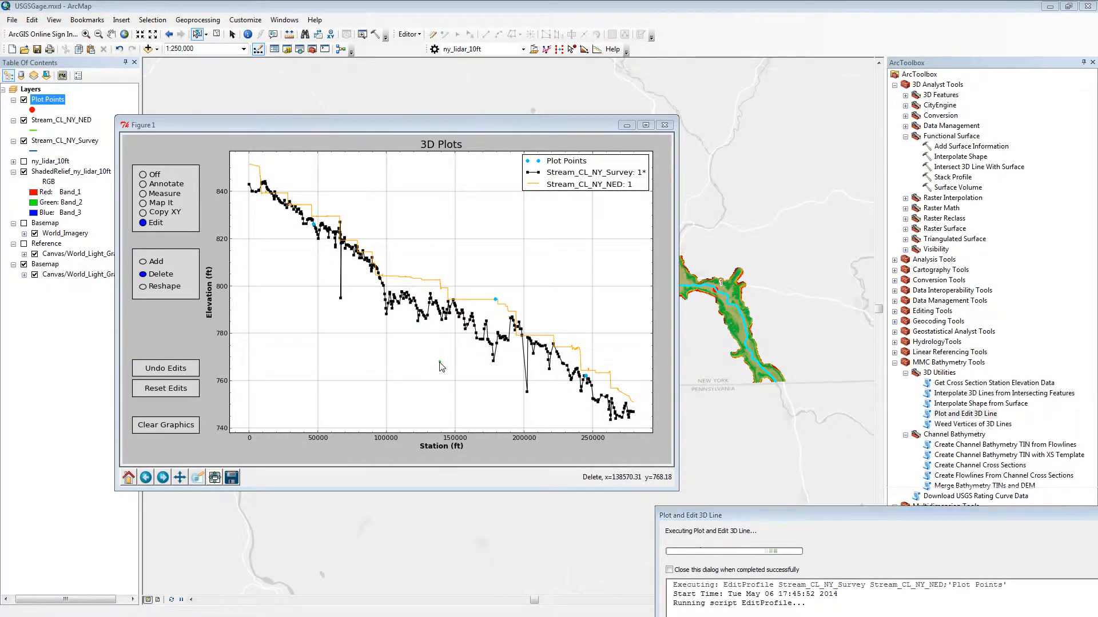
left_click(340, 298)
left_click(341, 299)
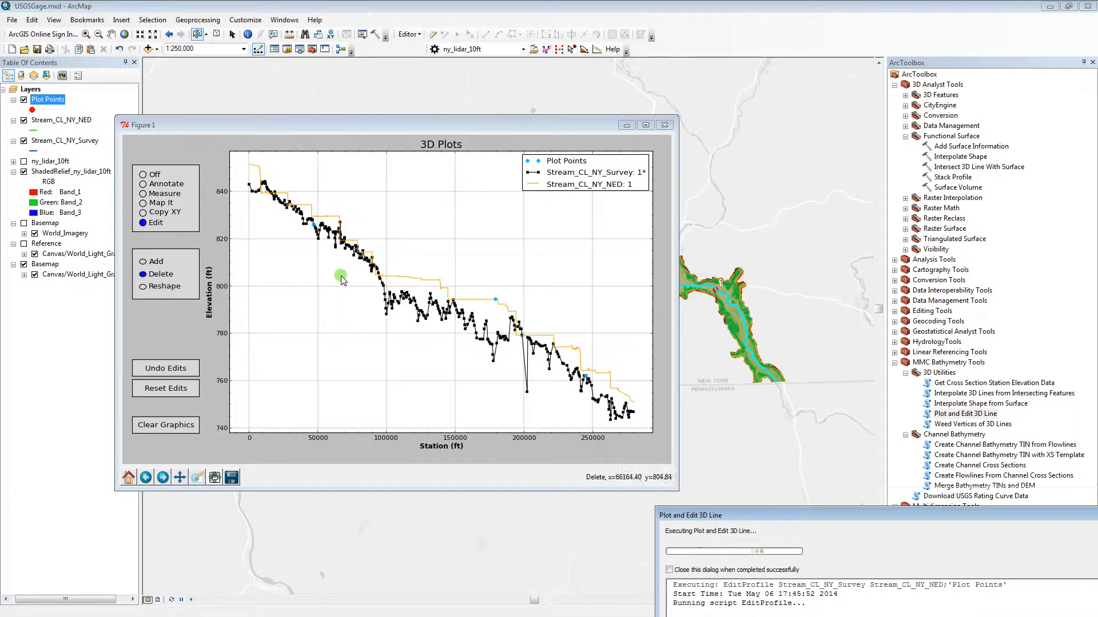
mouse_move(353, 298)
left_mouse_down()
mouse_move(348, 318)
mouse_move(371, 346)
mouse_move(490, 347)
mouse_move(484, 287)
mouse_move(444, 262)
mouse_move(391, 268)
mouse_move(357, 295)
left_mouse_up()
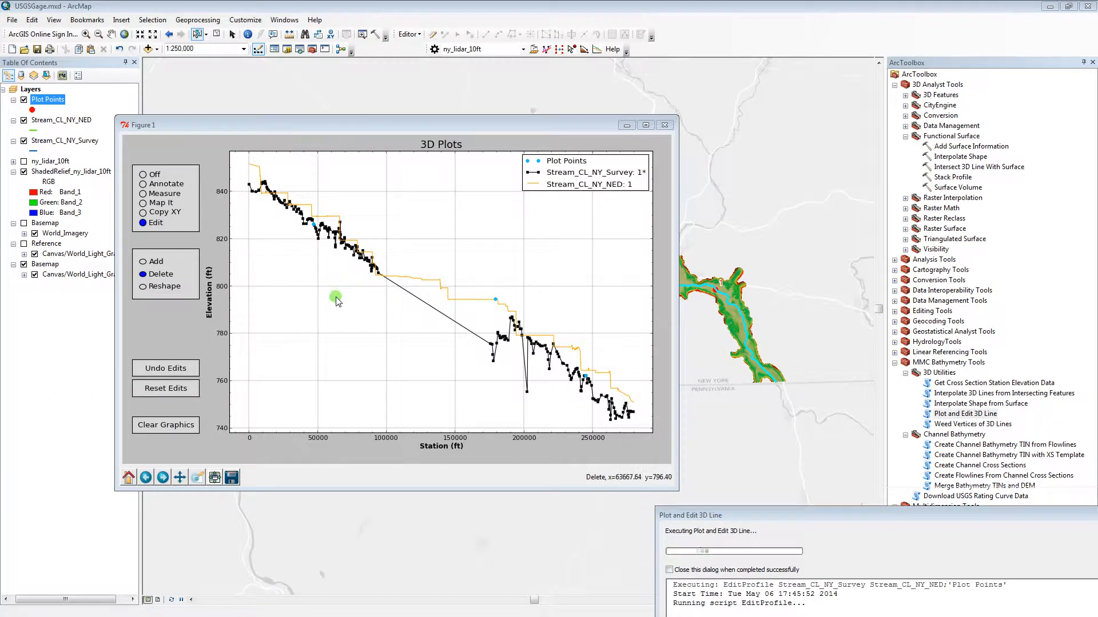
Reshape the emptied stretch of the survey profile with a sketched zigzag line between stations about 95000 and 175000.
left_click(143, 286)
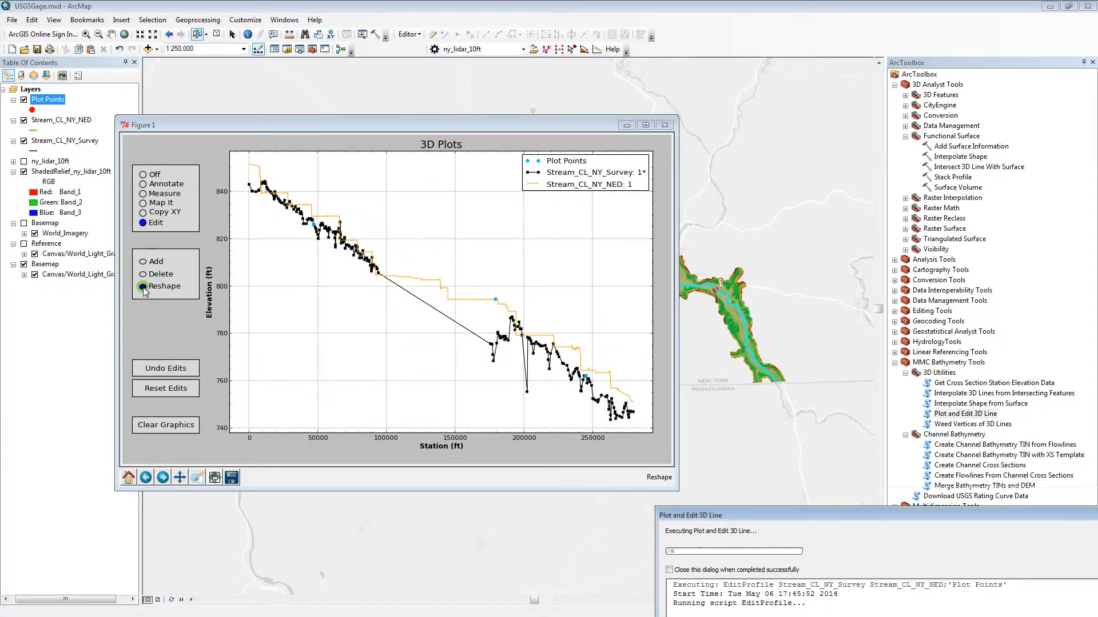
left_click_drag(302, 307, 394, 268)
left_click(403, 304)
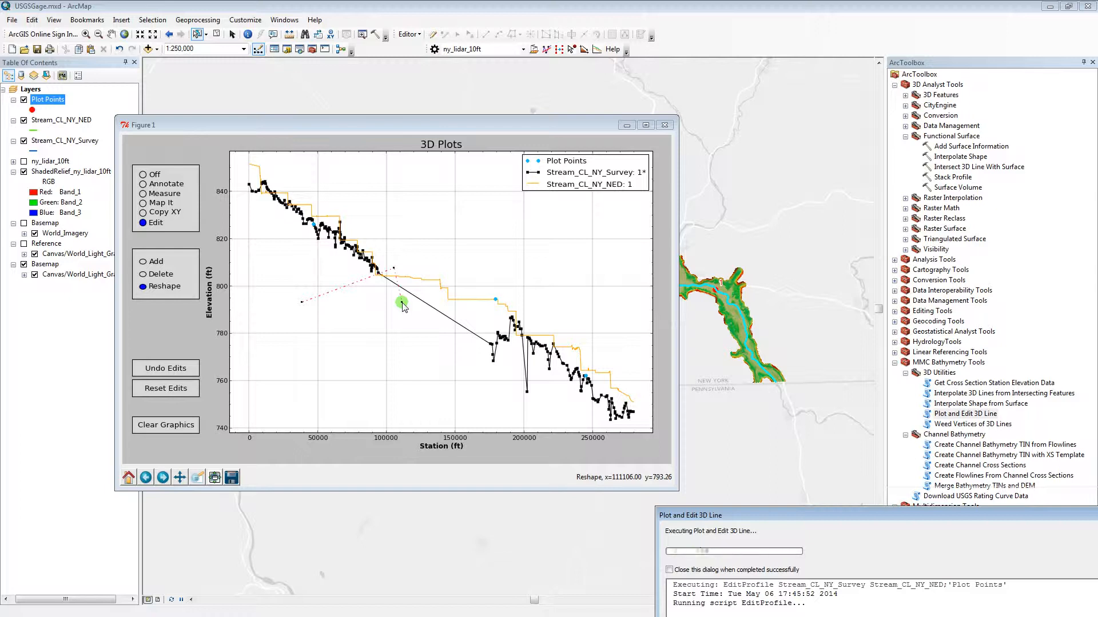
left_click(452, 292)
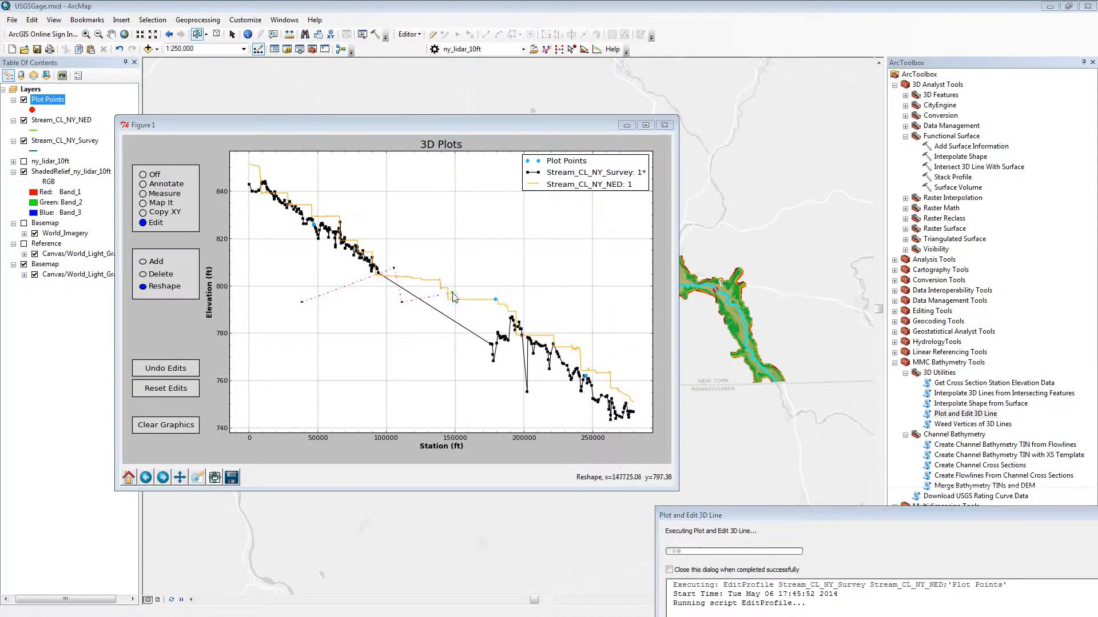
left_click(457, 342)
left_click(485, 334)
right_click(486, 333)
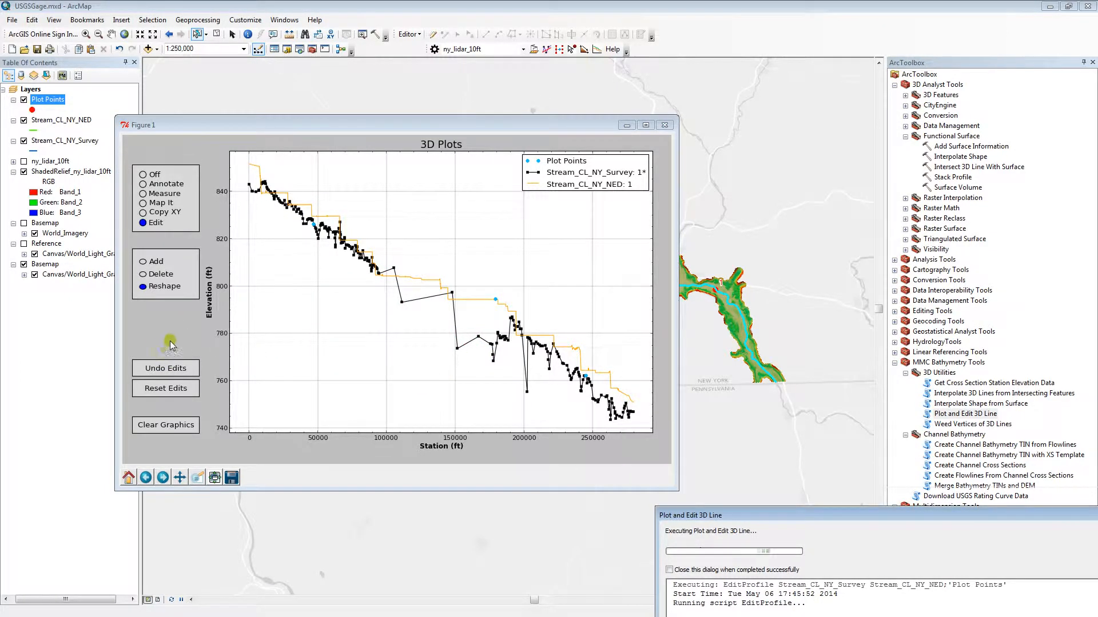
Undo the reshape and reset all edits made to the survey profile.
left_click(182, 376)
left_click(183, 373)
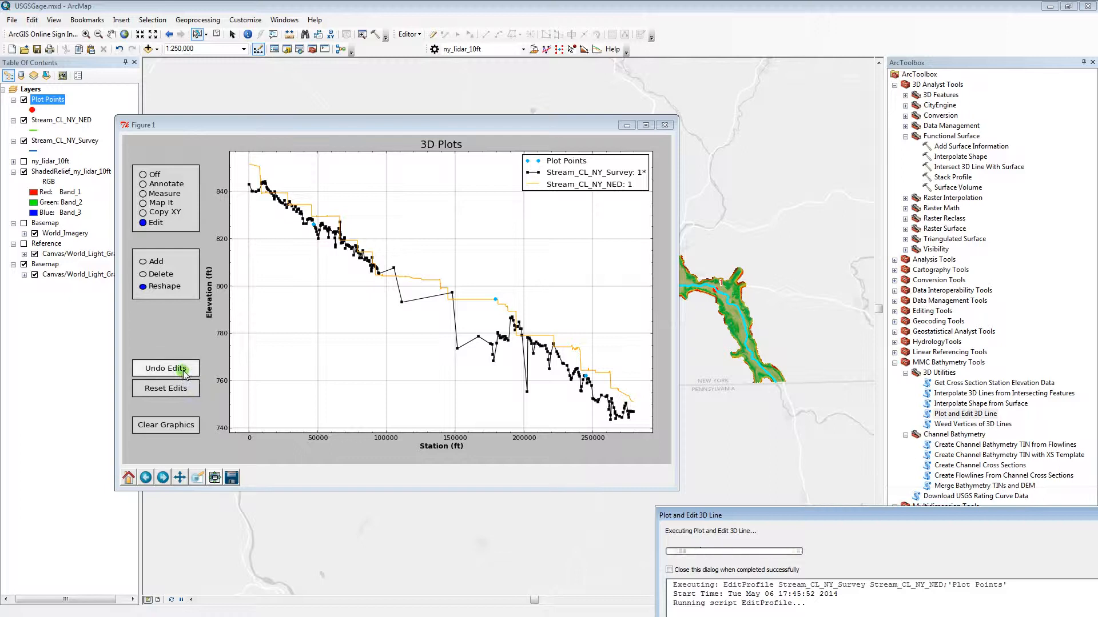
left_click(183, 371)
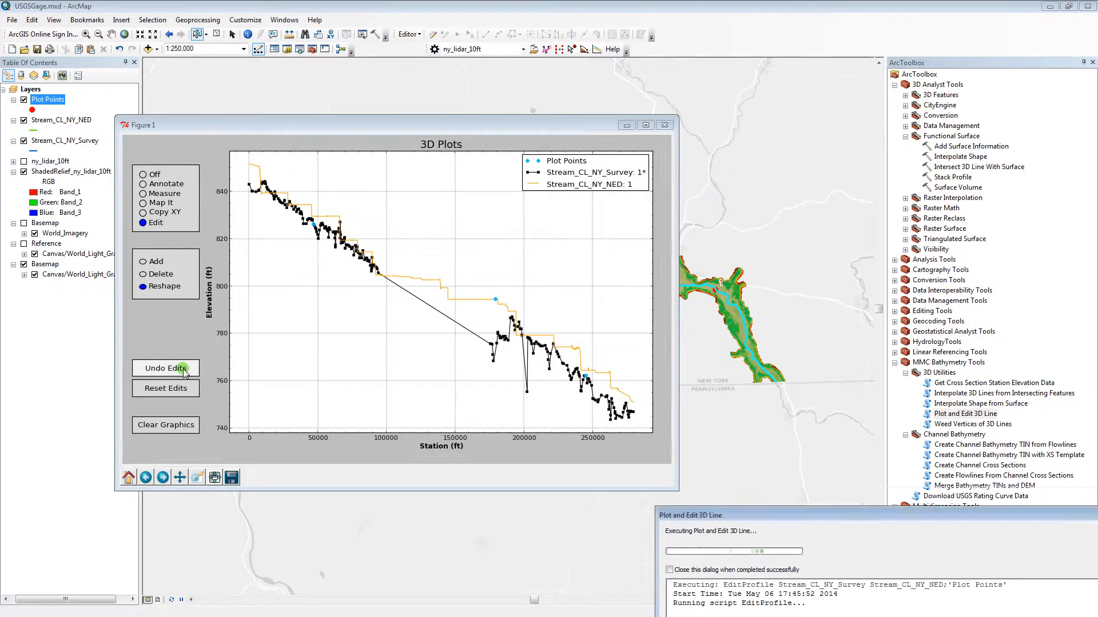
left_click(177, 390)
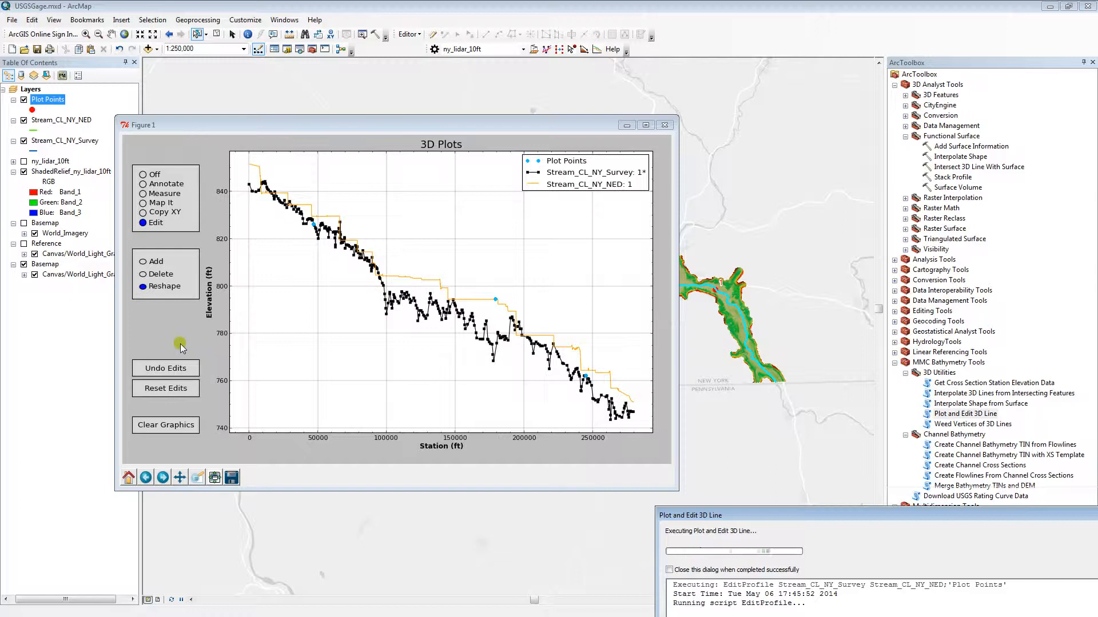
left_click(163, 302)
left_click(388, 283)
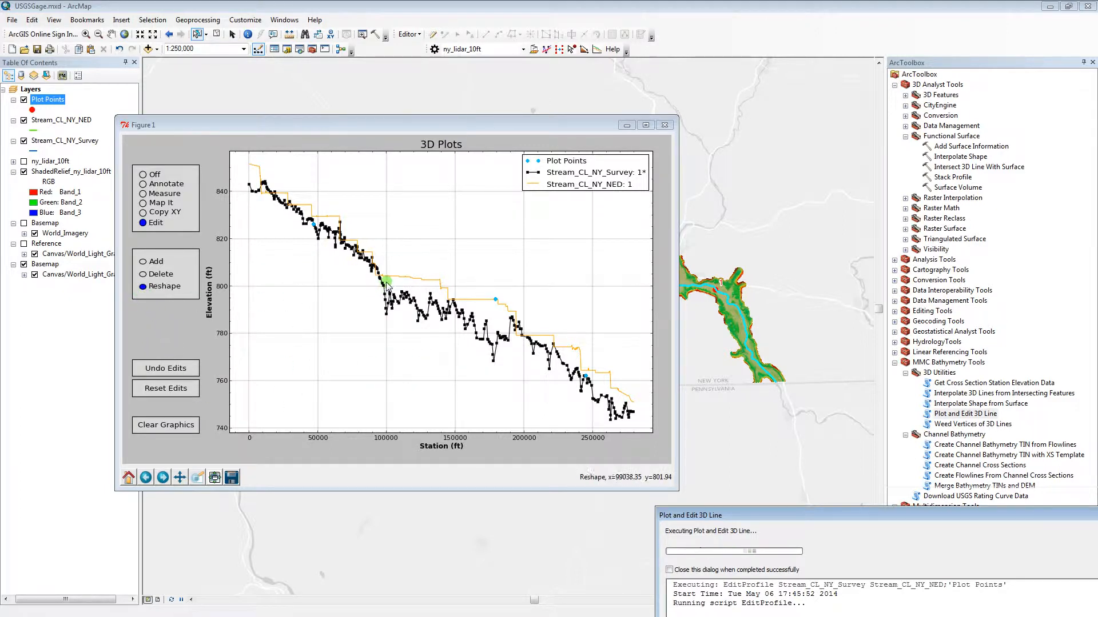
left_click(142, 274)
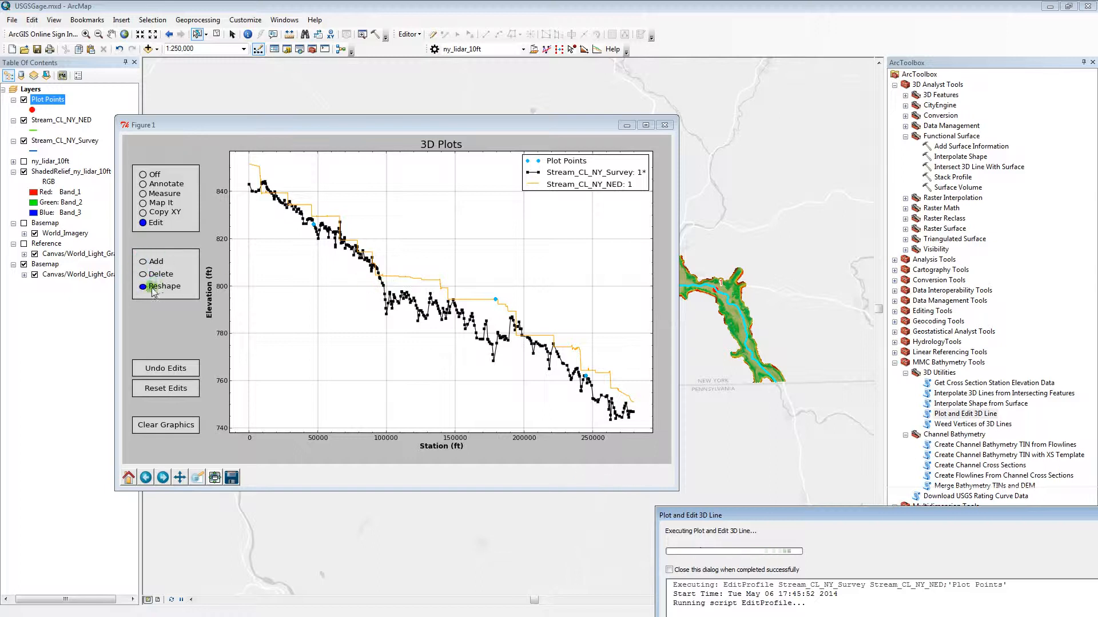
left_click_drag(321, 244, 324, 230)
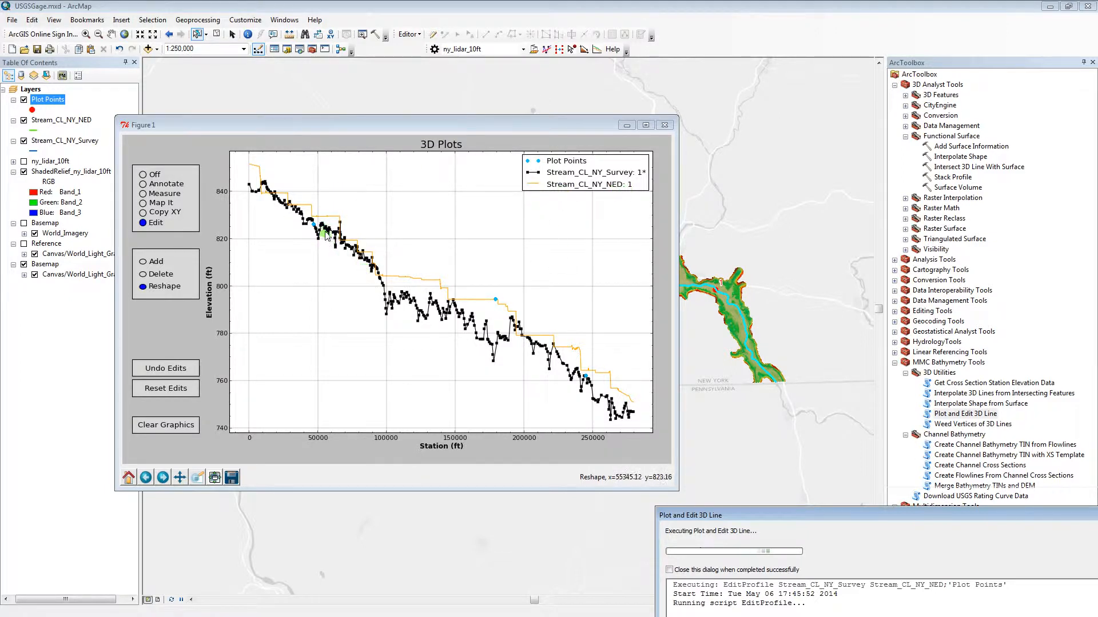
Reshape the survey profile into smoother segments between stations about 7000 and 38000, between 59000 and 96000, and near 195000.
left_click(253, 181)
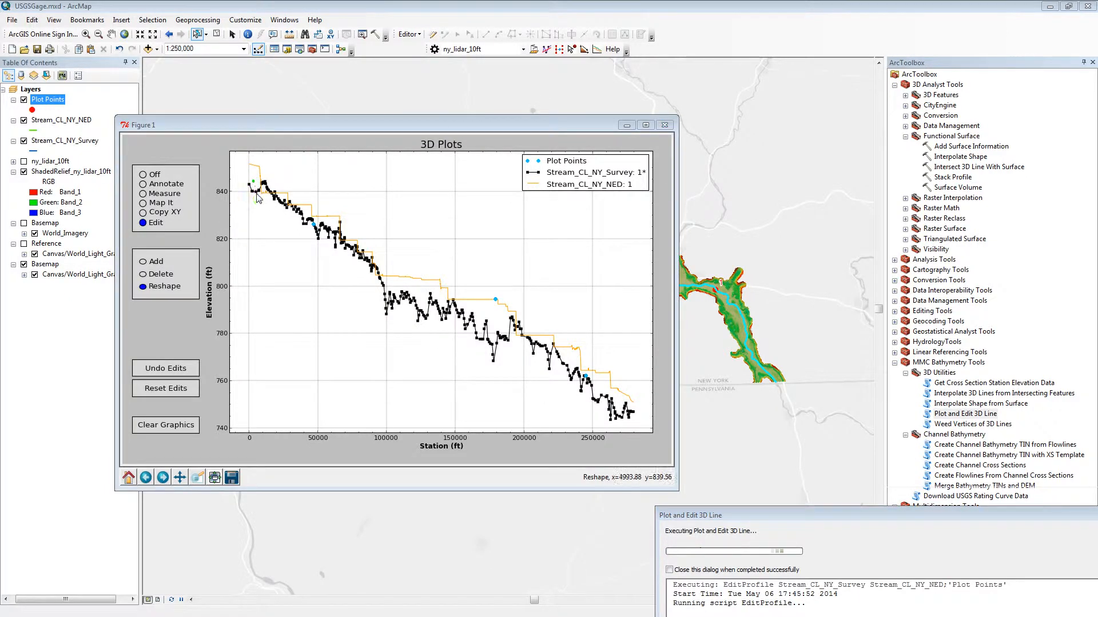
left_click(258, 199)
left_click(307, 217)
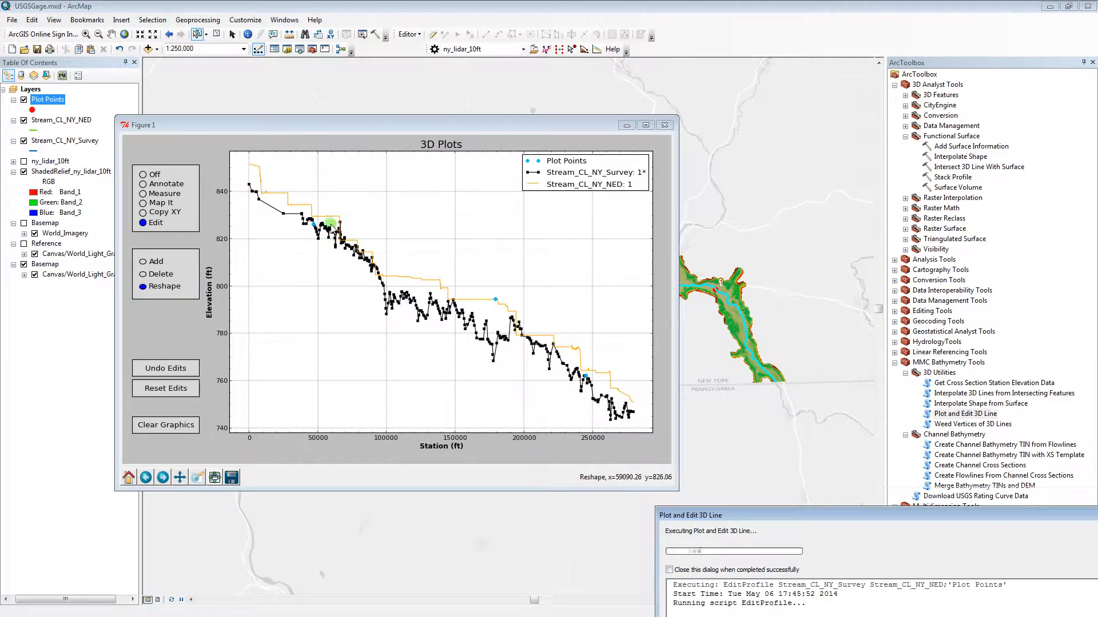
left_click(330, 254)
left_click(355, 260)
left_click(367, 275)
left_click(387, 285)
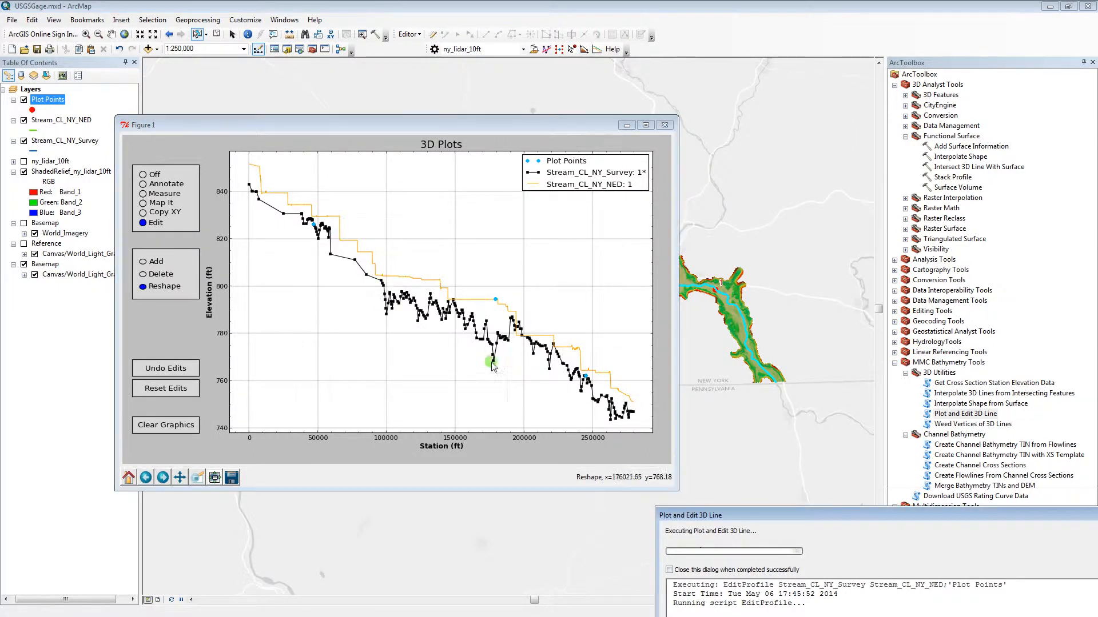
left_click(516, 345)
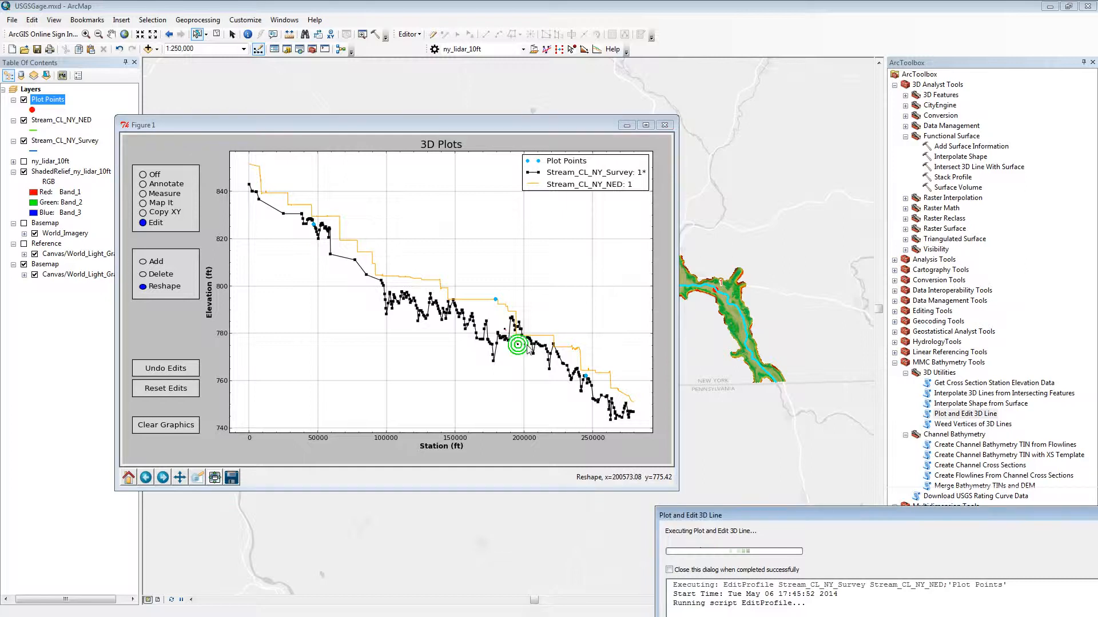
left_click(537, 341)
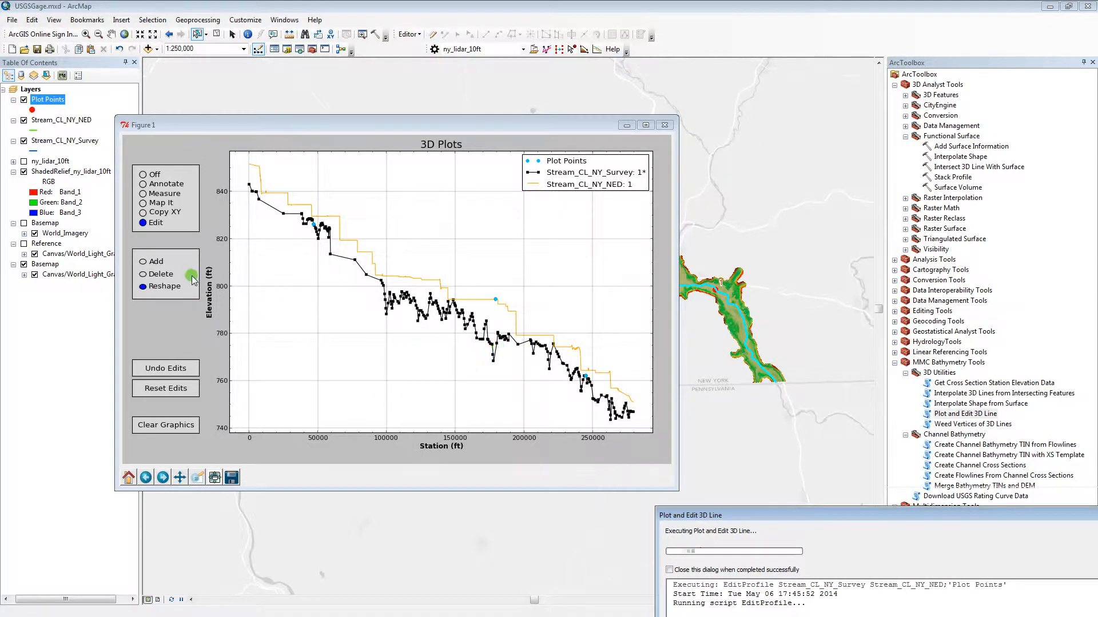
Delete the outlying survey profile vertices at stations about 177500, 172000 and 148000.
left_click(144, 275)
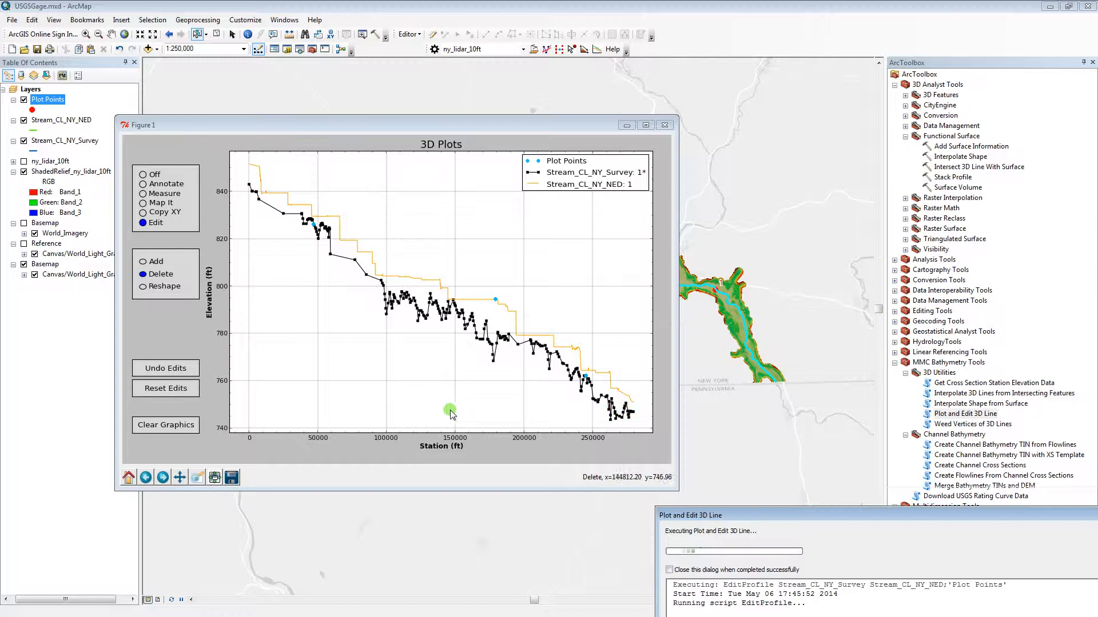
left_click(494, 366)
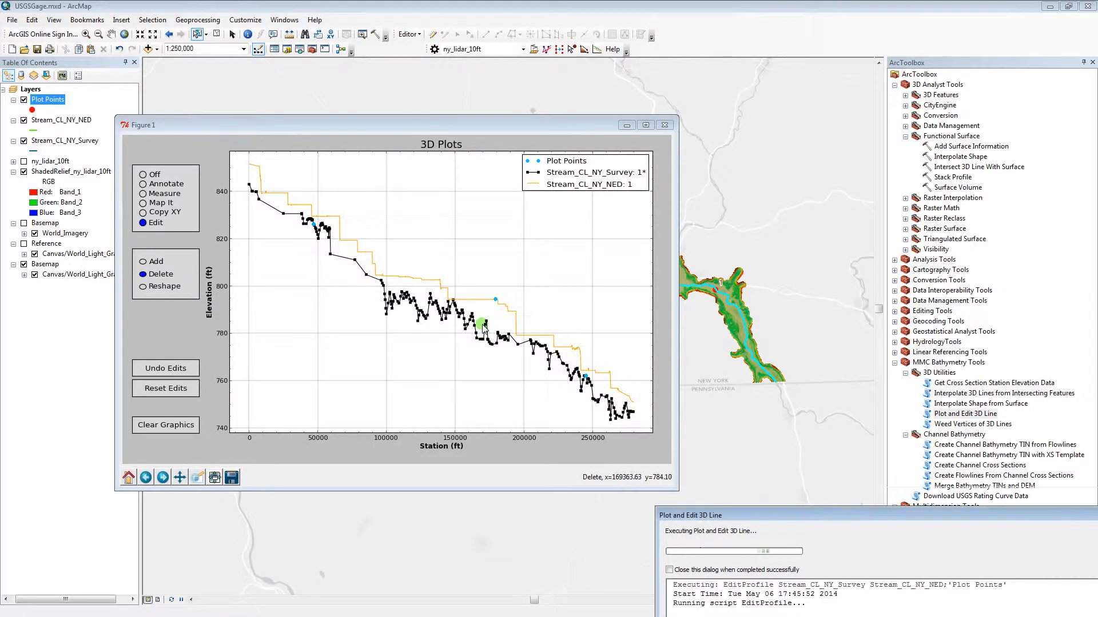
left_click(486, 323)
left_click(453, 300)
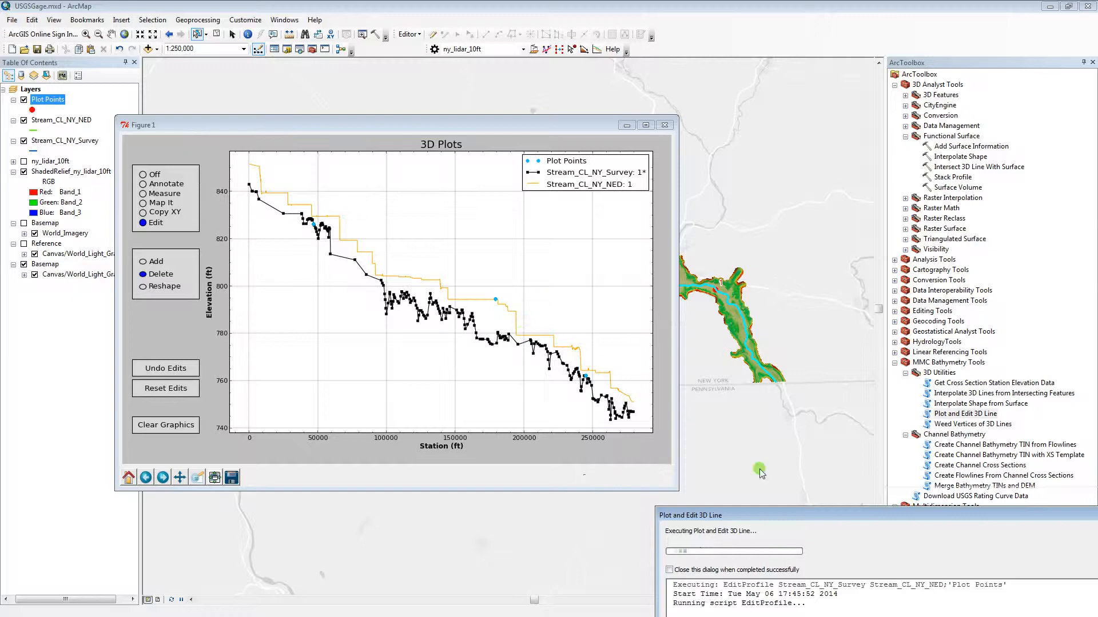
Close the plot to write the edits to Stream_CL_NY_Survey, and close the tool's results dialog.
left_click_drag(734, 517, 689, 350)
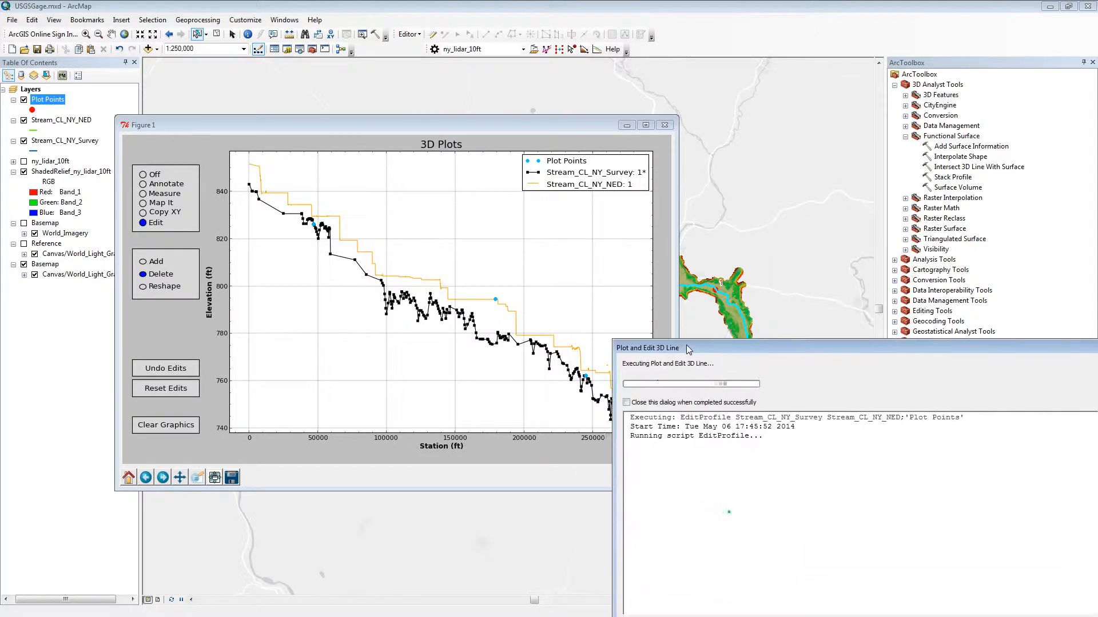
left_click(665, 125)
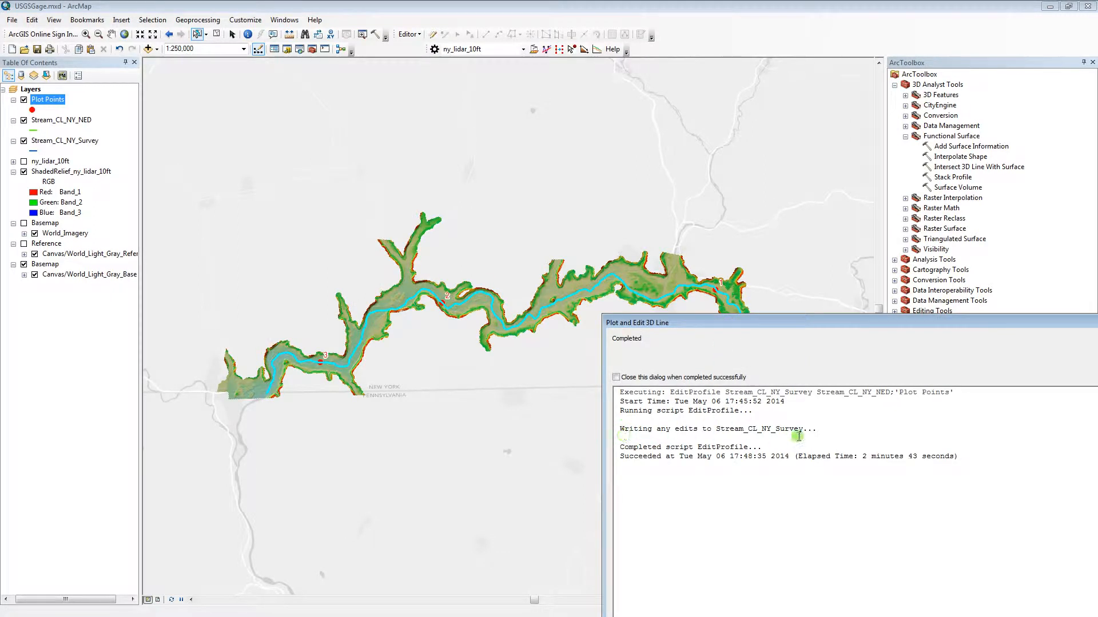
left_click_drag(791, 331, 488, 284)
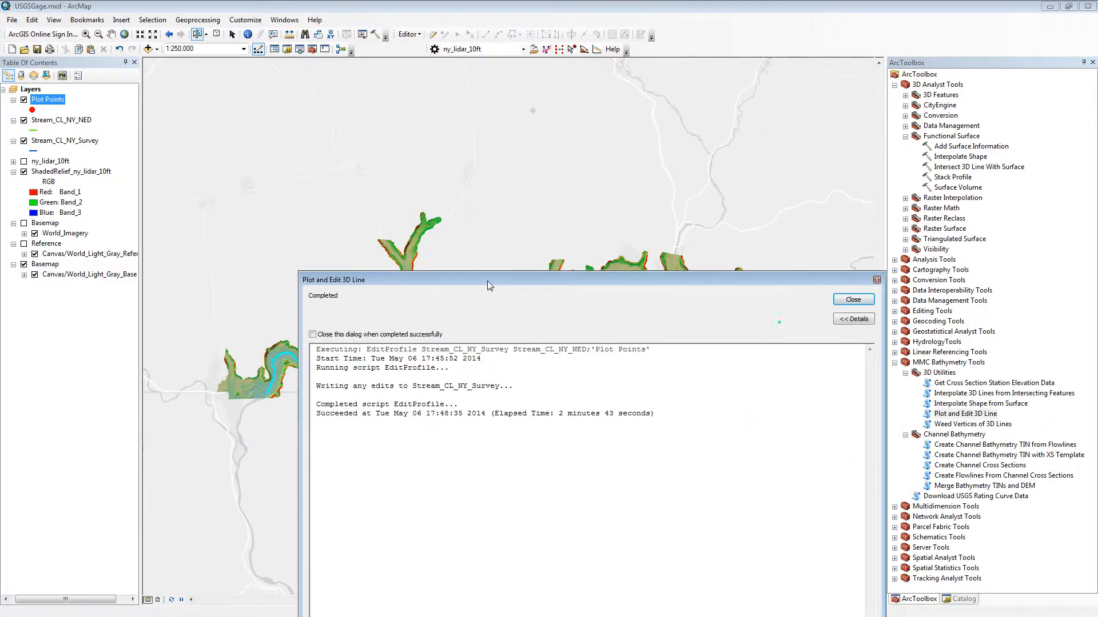
left_click(853, 299)
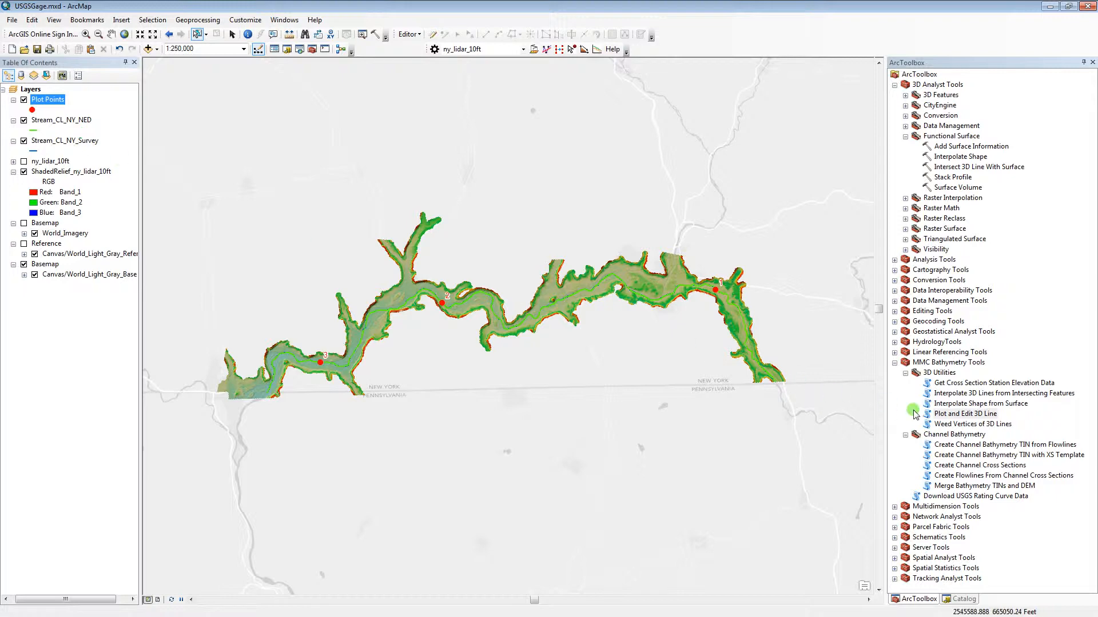
Run Plot and Edit 3D Line on Stream_CL_NY_Survey without reference layers and move the progress dialog off the plot.
double_click(954, 414)
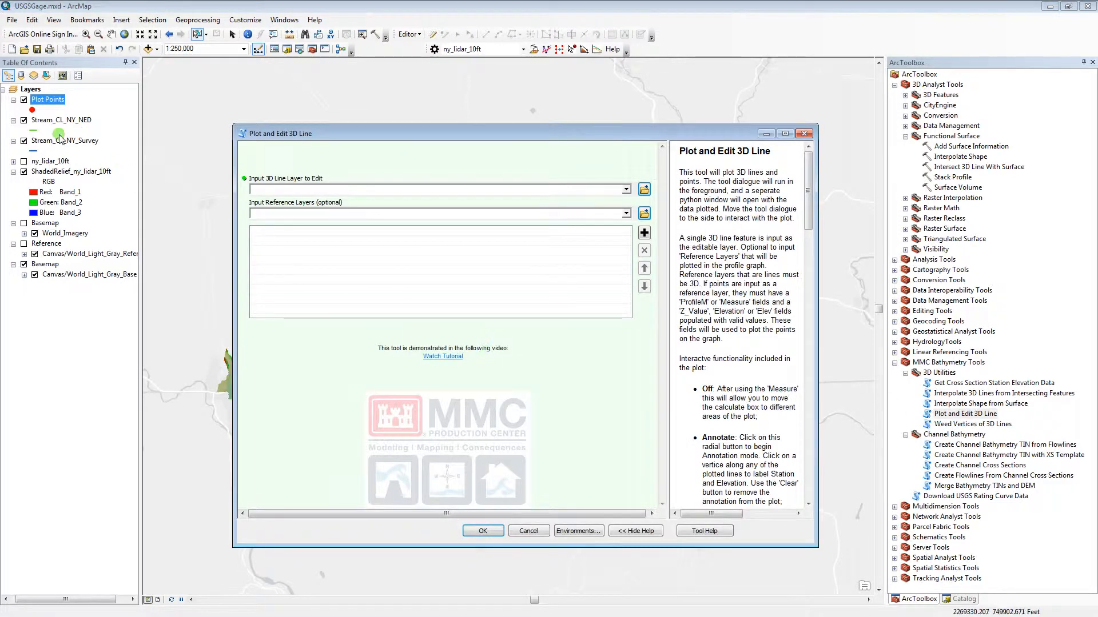
left_click(80, 142)
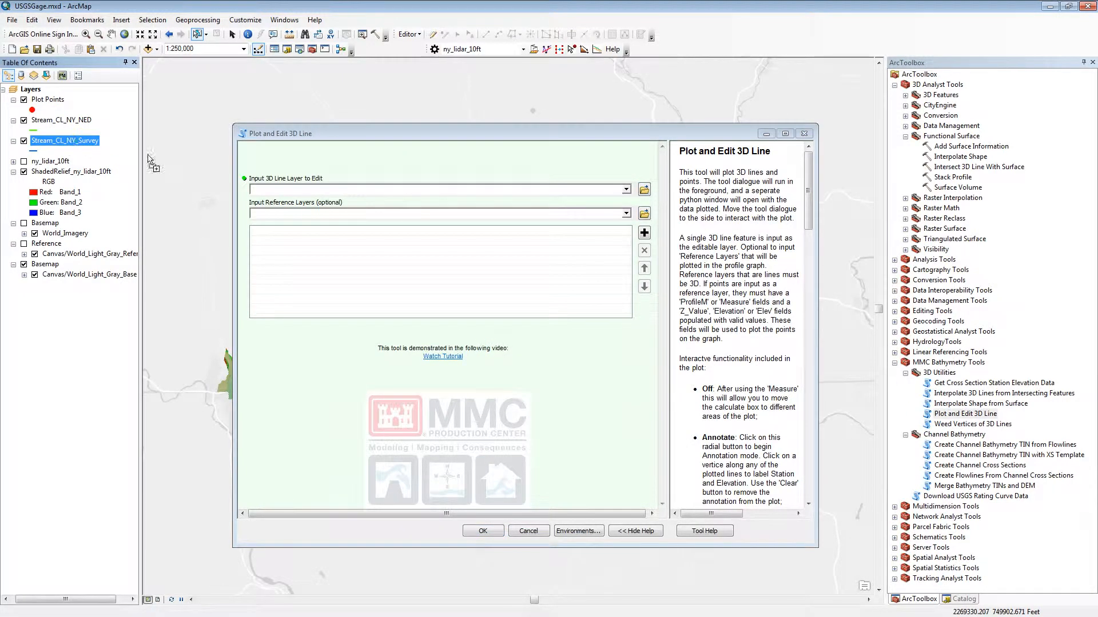
left_click_drag(305, 194, 306, 192)
left_click(496, 531)
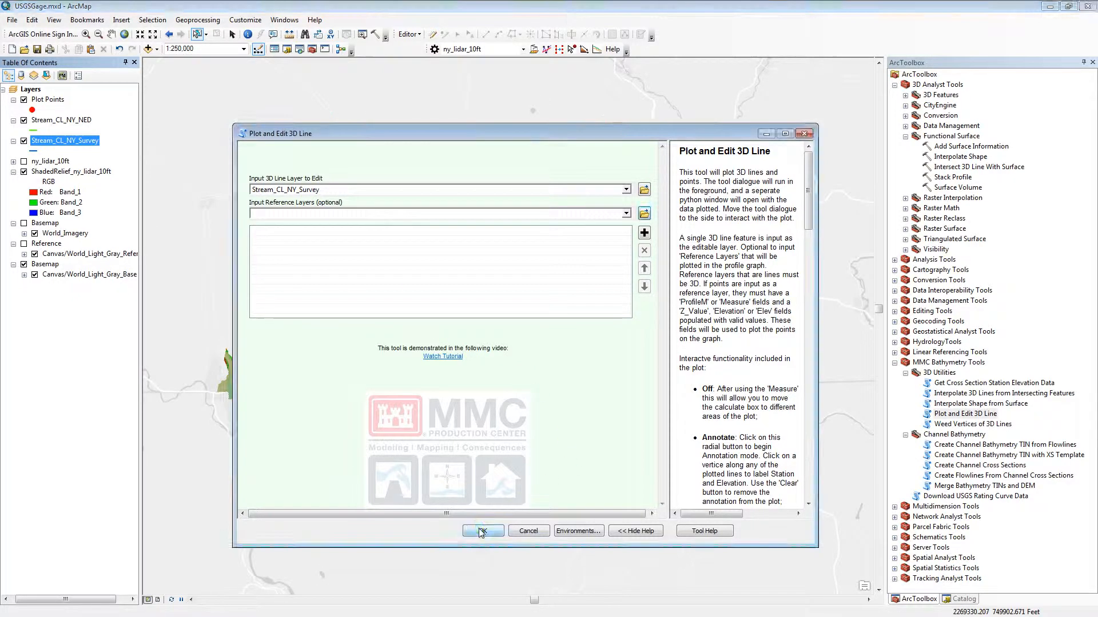
left_click_drag(441, 281, 528, 470)
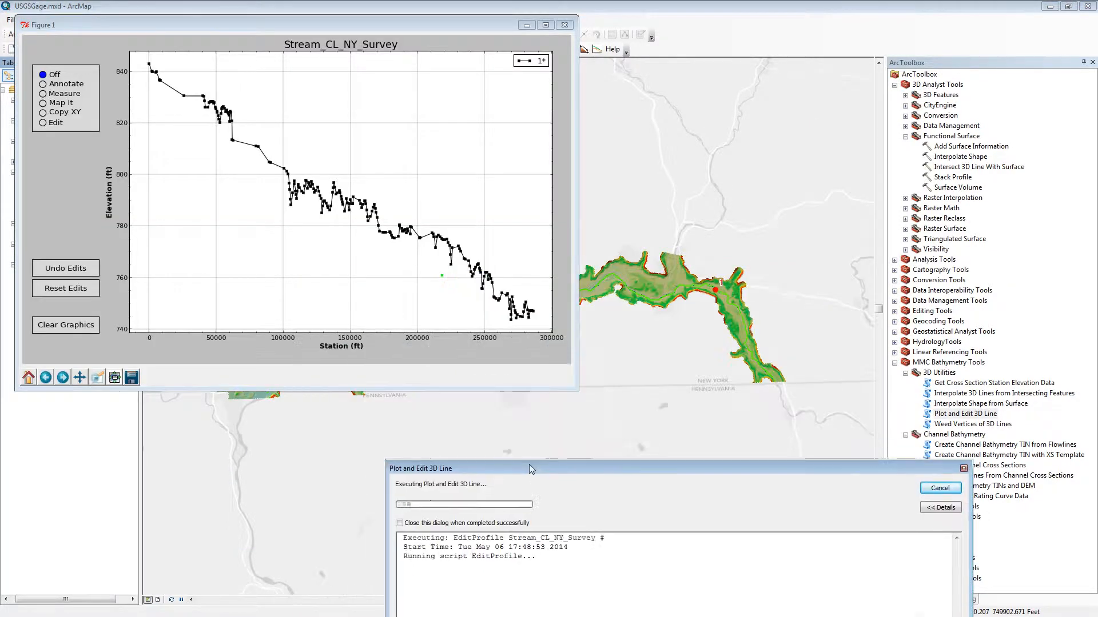